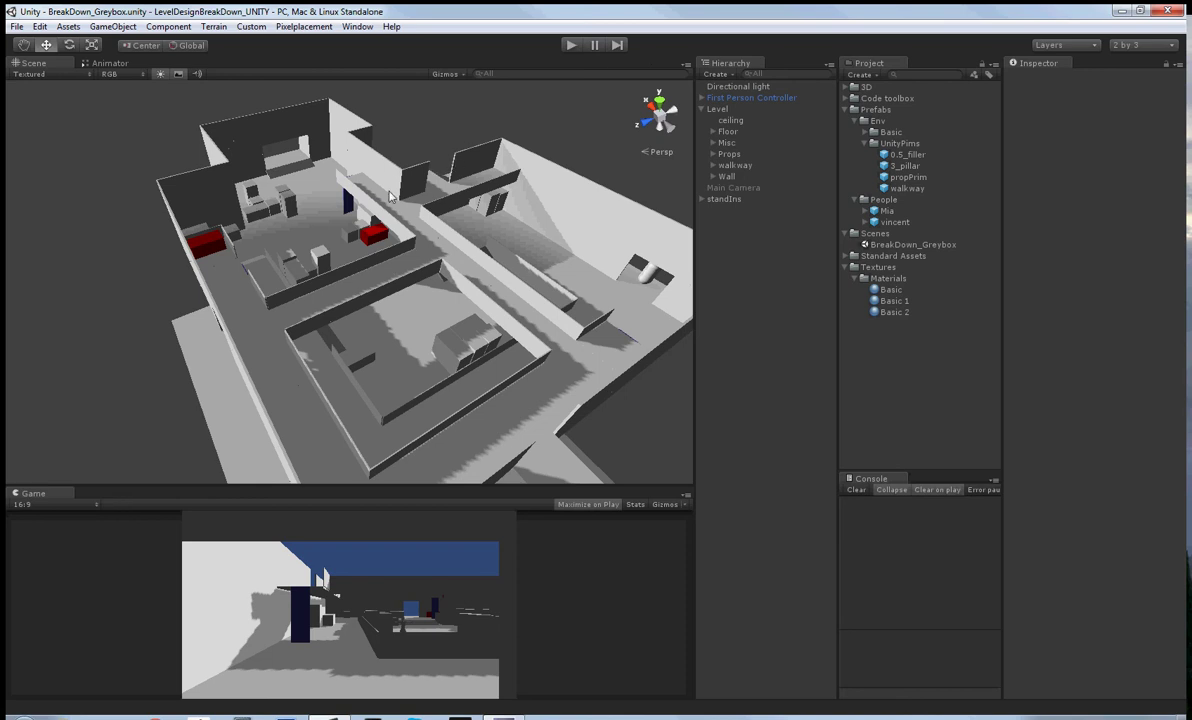
Run the greybox level in play mode briefly and stop it
left_click_drag(362, 180, 433, 205, "alt")
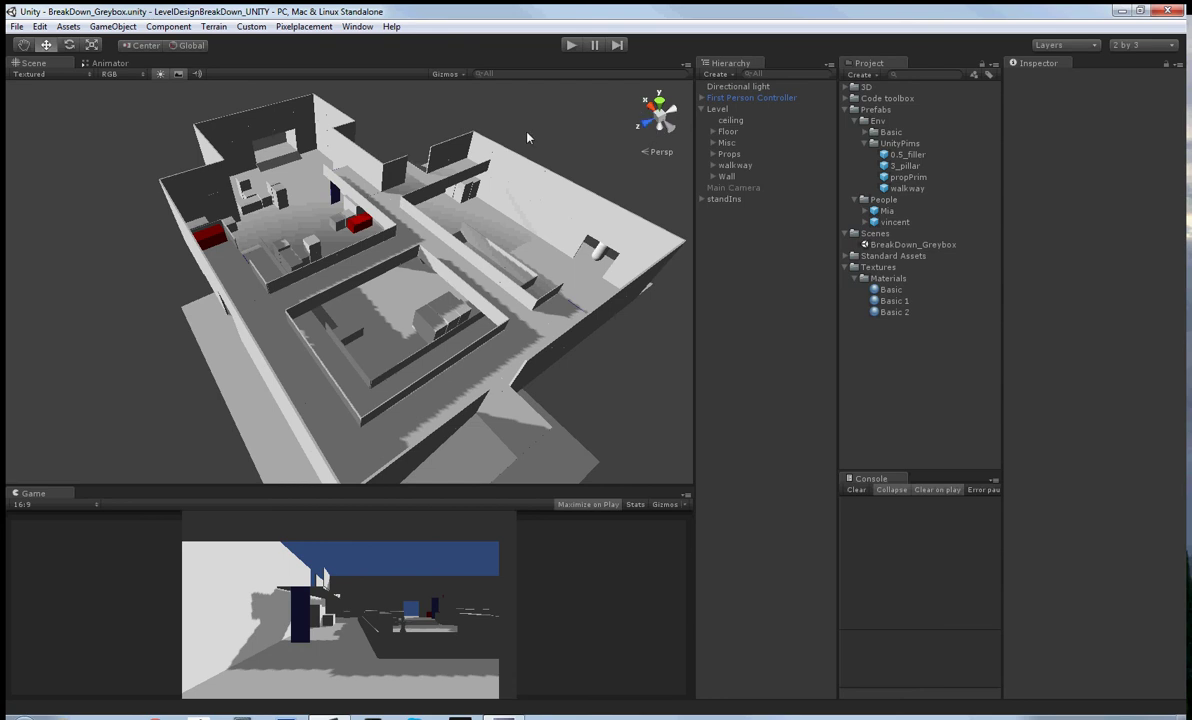
left_click(569, 45)
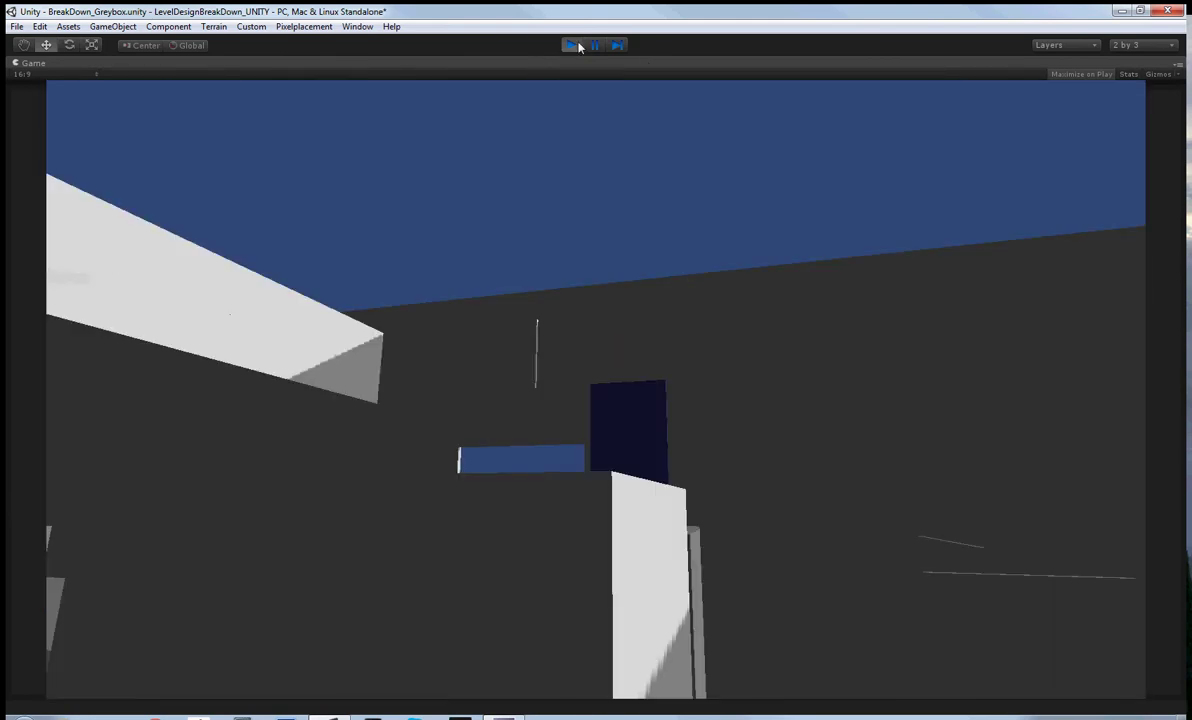
left_click(571, 45)
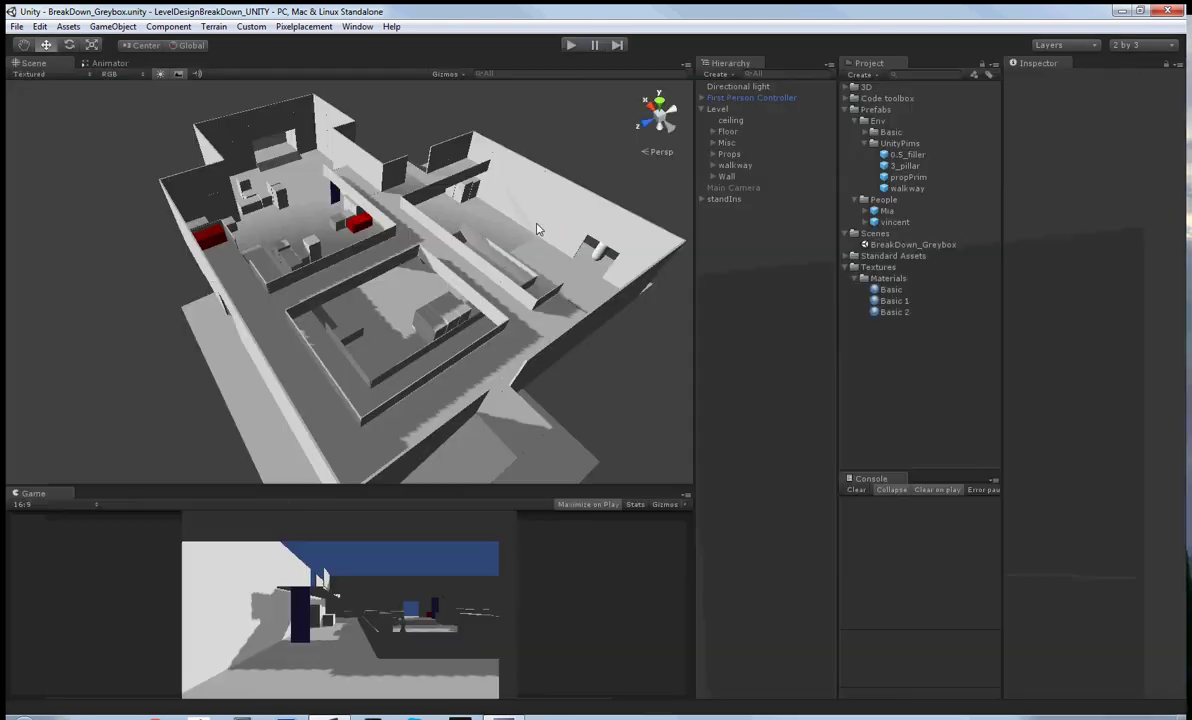
Examine the greybox level's overall layout from above, including the rooms, corridors and walkways
mouse_move(490, 236)
left_mouse_down("alt")
mouse_move(519, 233)
mouse_move(476, 241)
left_mouse_up("alt")
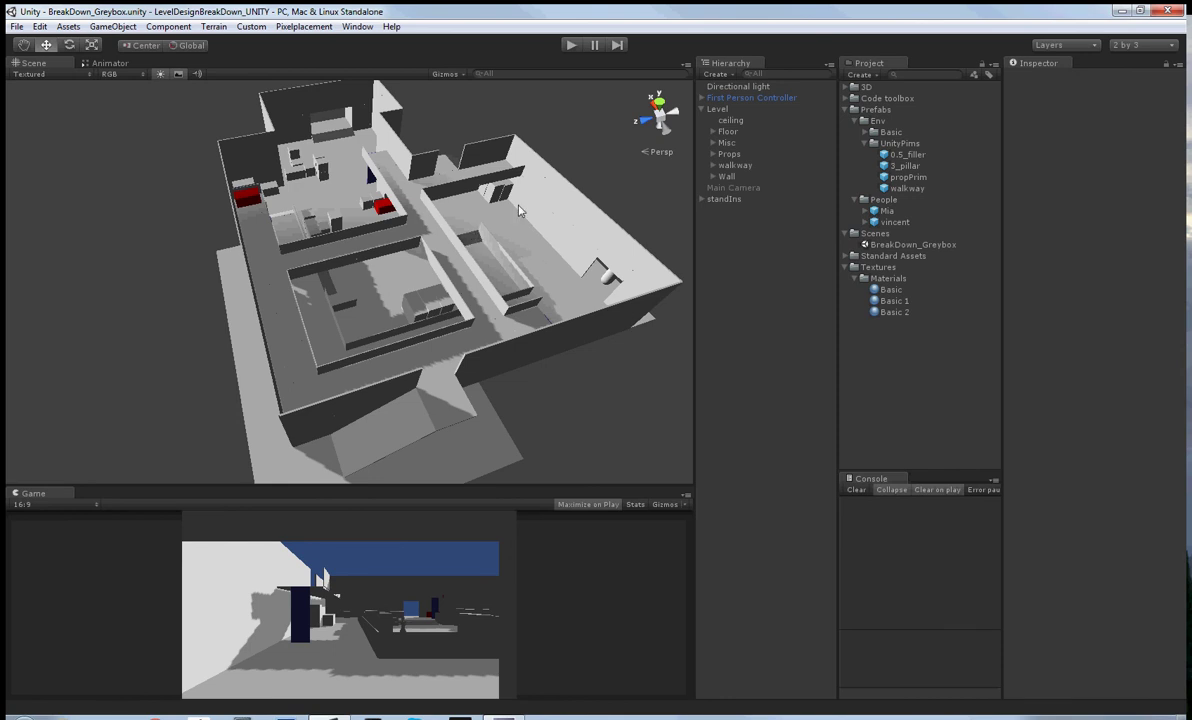
mouse_move(476, 242)
left_mouse_down("alt")
mouse_move(518, 249)
mouse_move(465, 243)
left_mouse_up("alt")
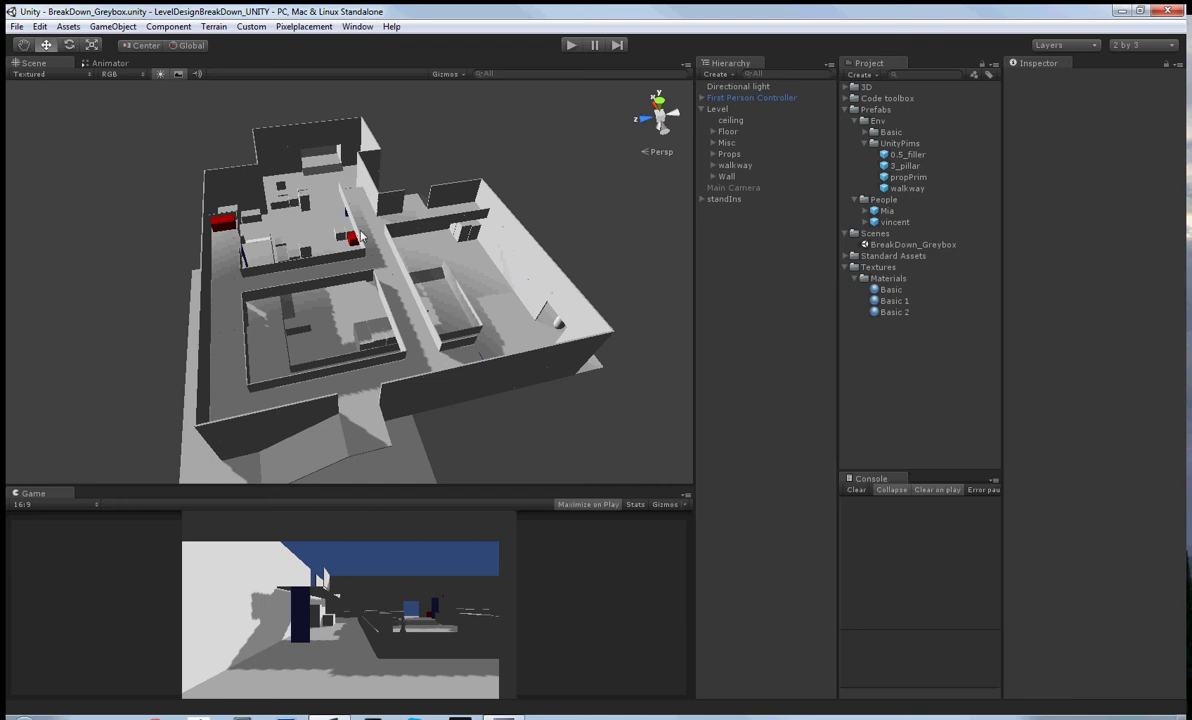
left_click_drag(349, 217, 367, 228, "alt")
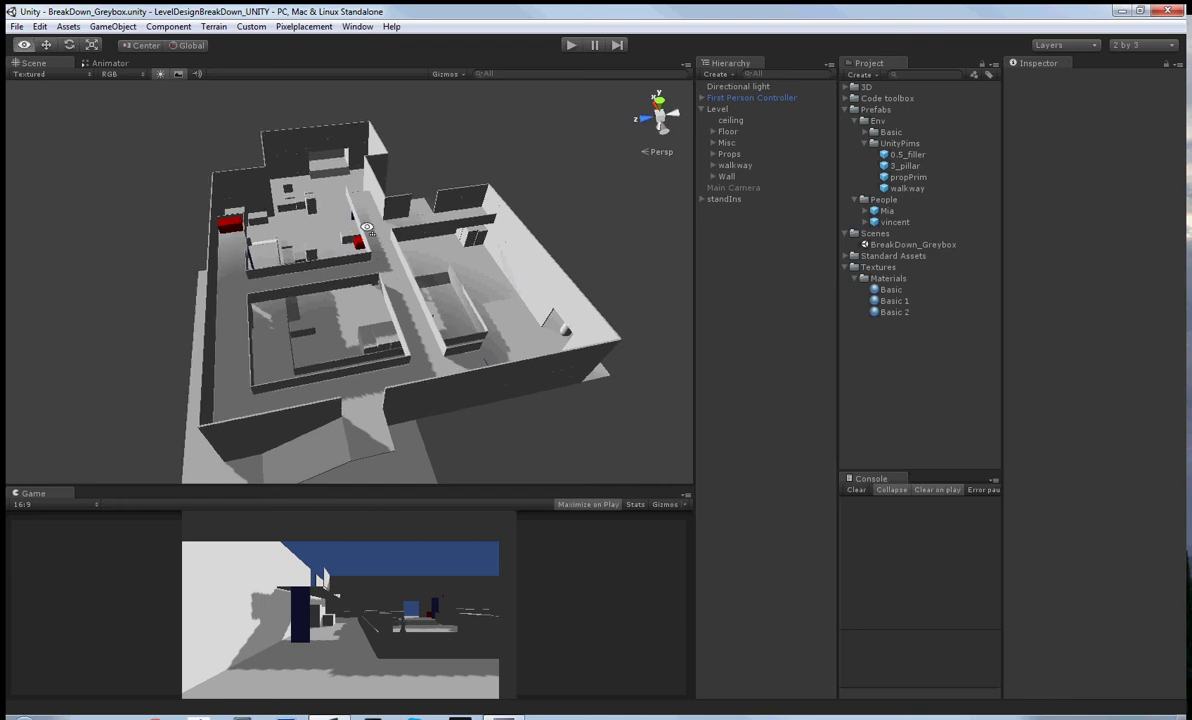
scroll(367, 228, "up", 8)
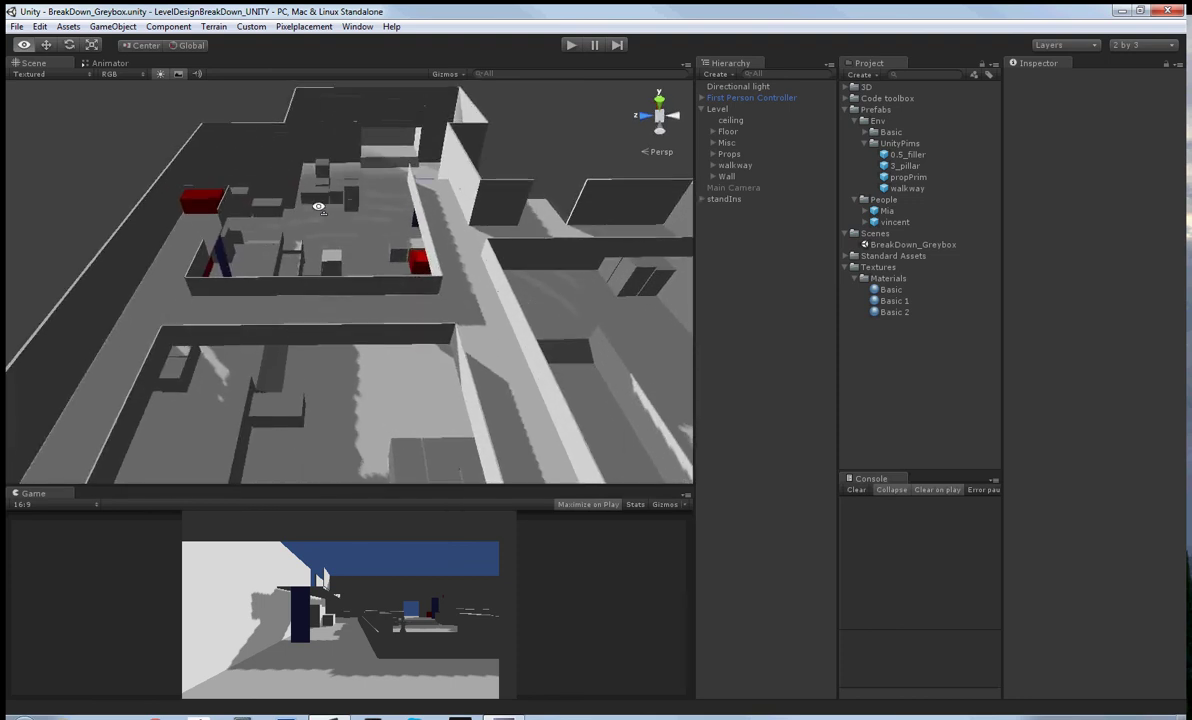
left_click_drag(318, 207, 516, 301, "alt")
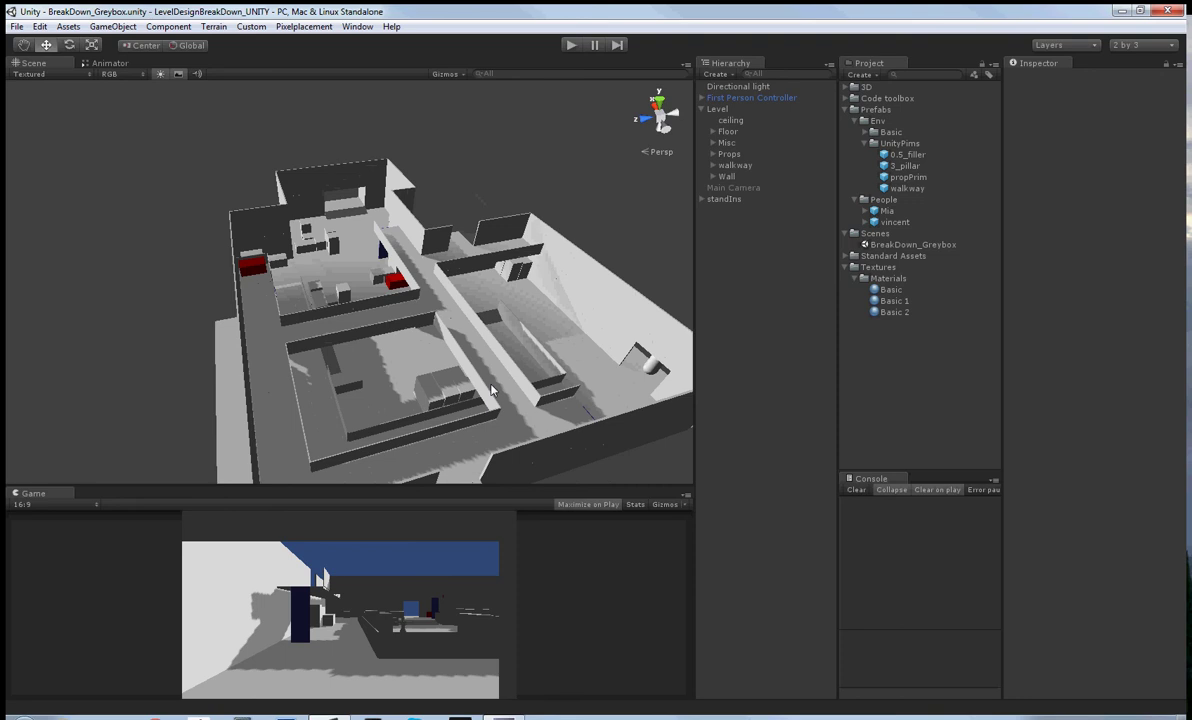
scroll(492, 390, "up", 10)
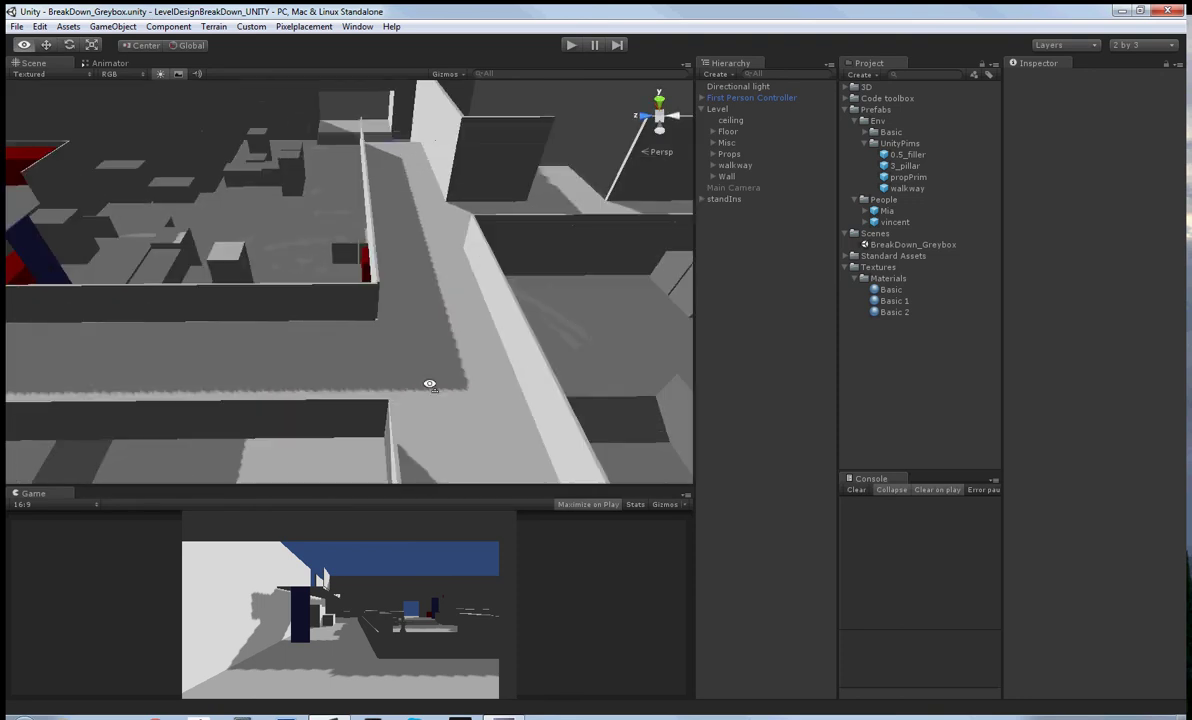
left_click_drag(430, 385, 444, 303, "alt")
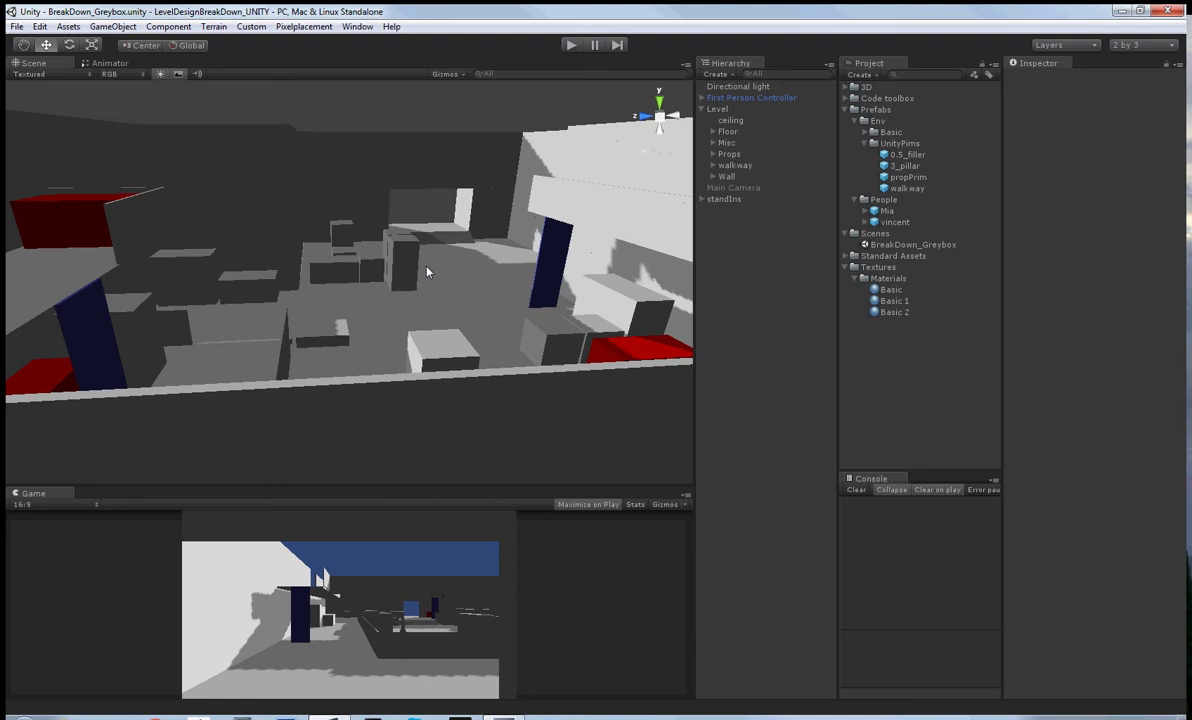
Examine the furnished far room and its adjoining corridor from several angles, checking sightlines past the props and dark blue pillar
left_click_drag(431, 341, 492, 338, "alt")
scroll(488, 338, "up", 10)
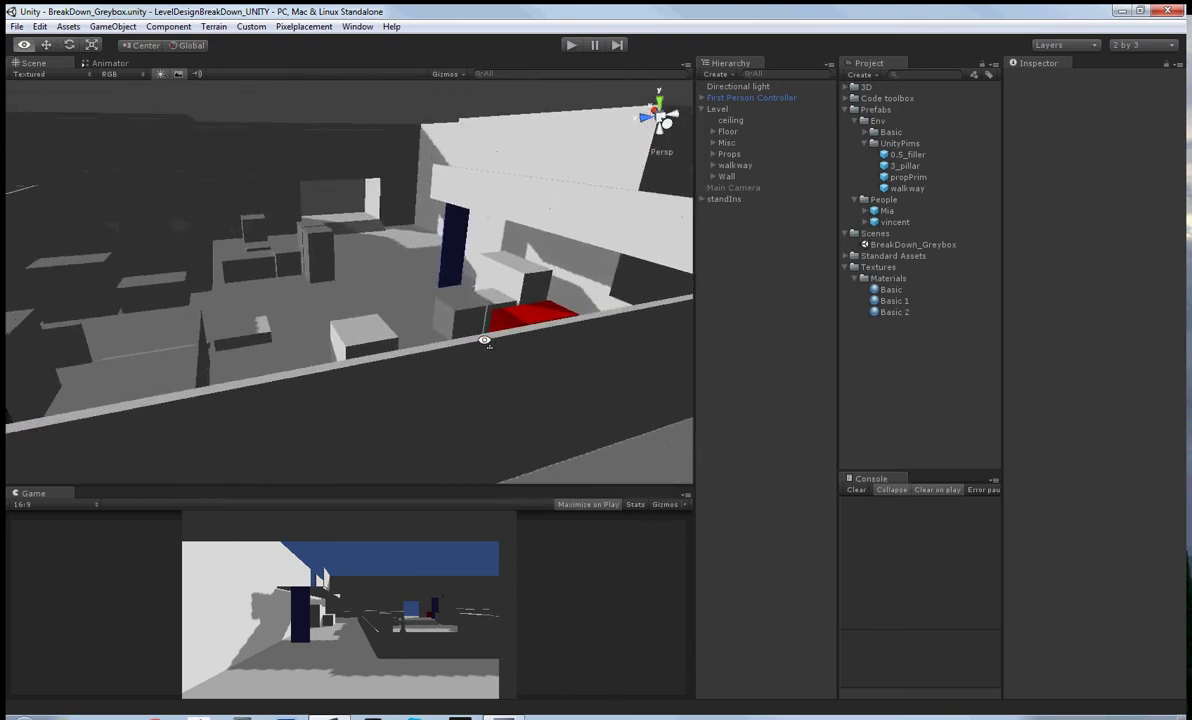
left_click_drag(80, 250, 1064, 293, "alt")
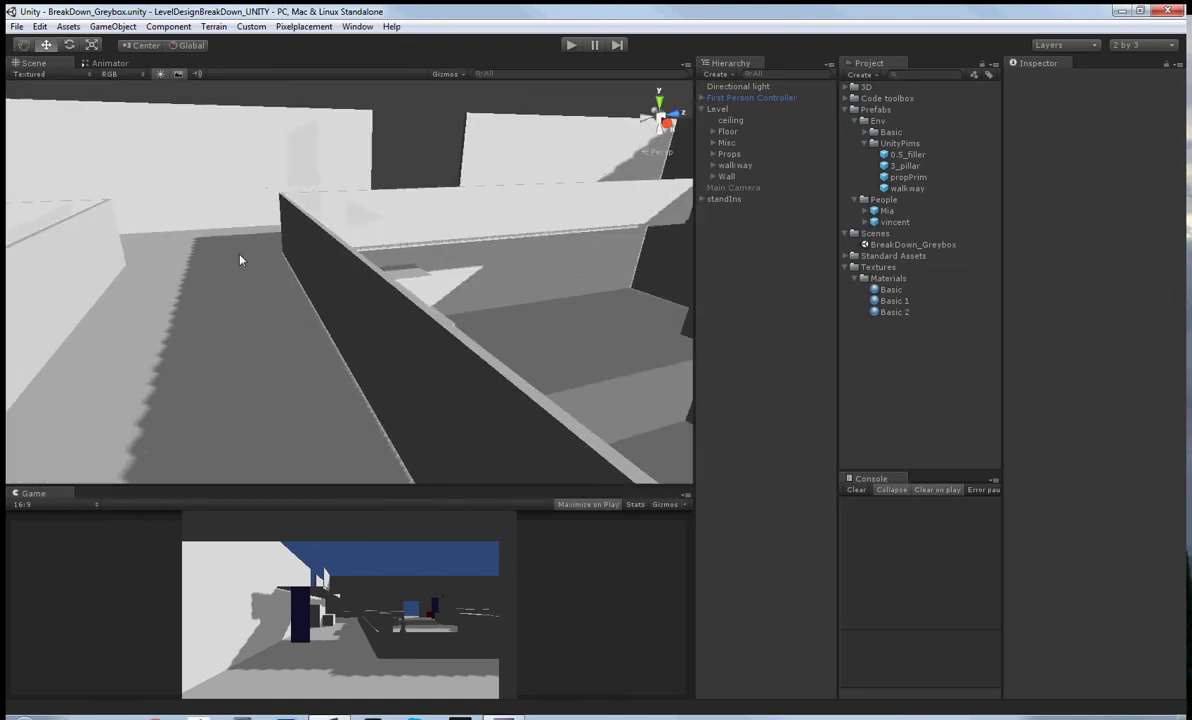
left_click_drag(240, 260, 333, 194, "alt")
left_click_drag(98, 229, 1094, 342, "alt")
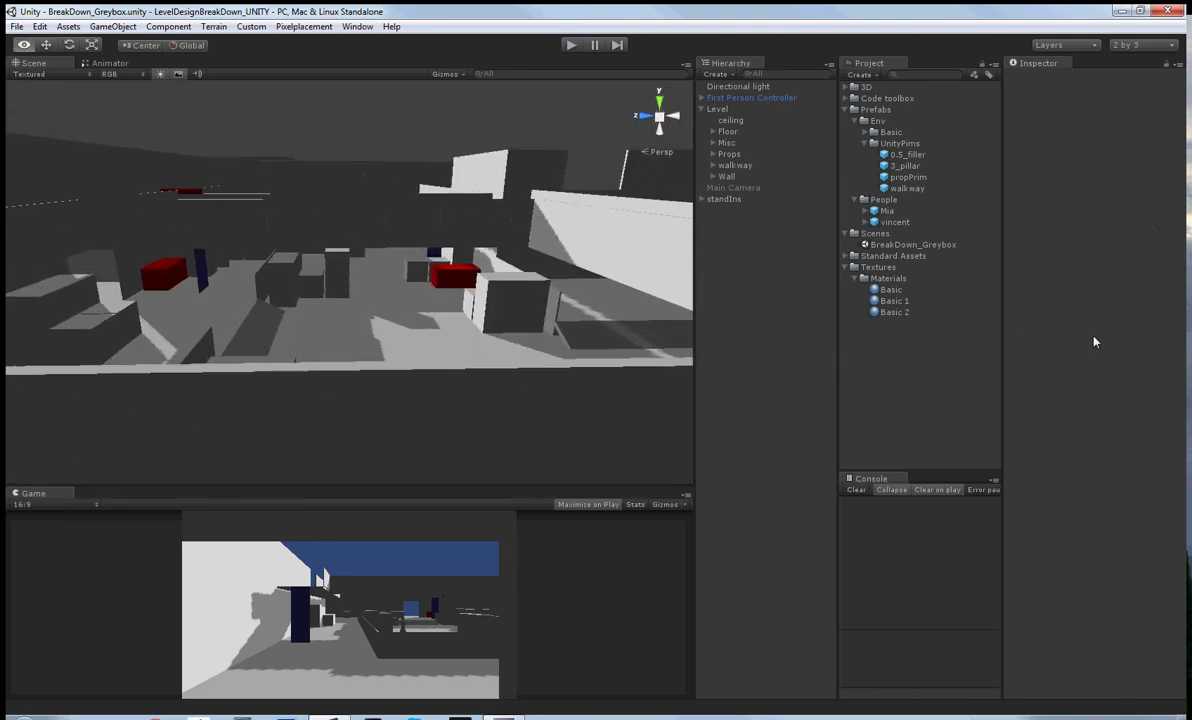
left_click_drag(631, 301, 407, 377, "alt")
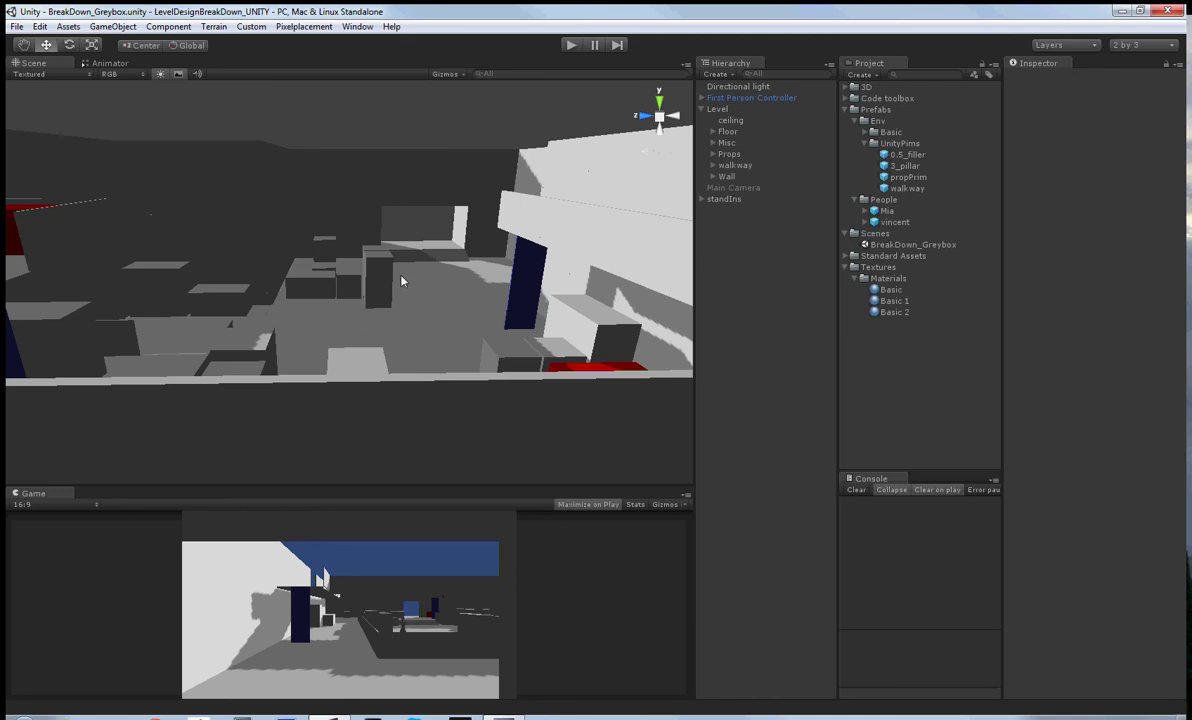
left_click_drag(469, 280, 431, 246, "alt")
scroll(431, 246, "up", 5)
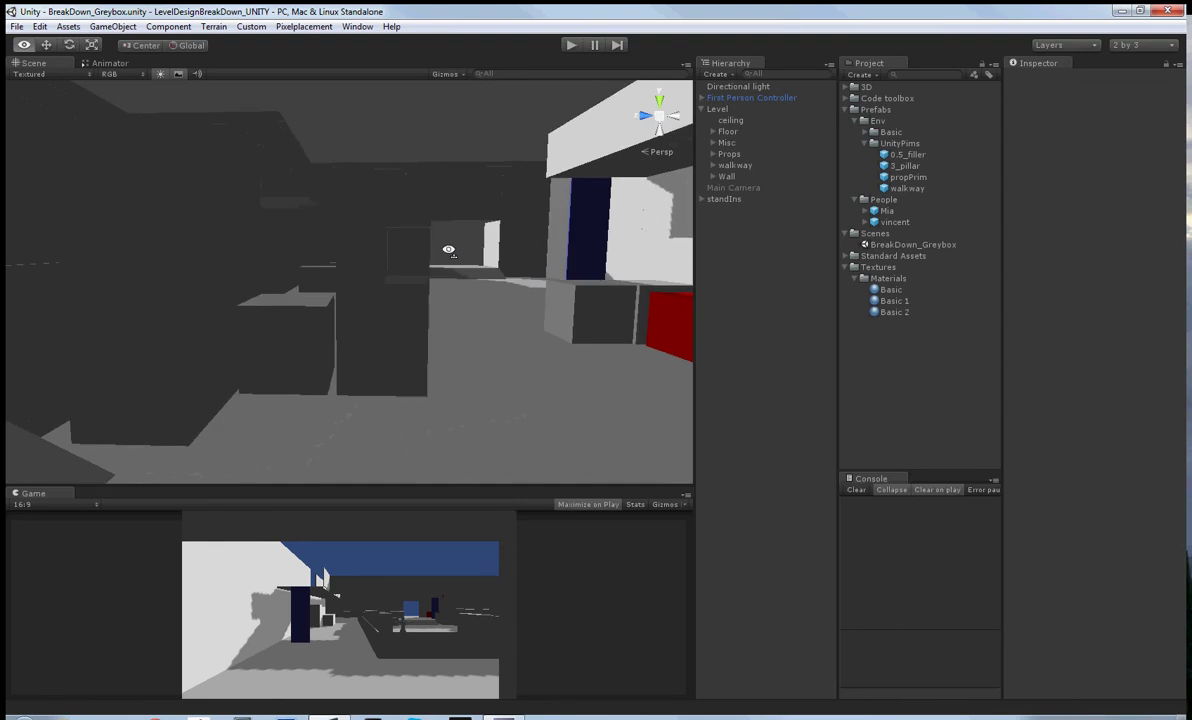
right_click_drag(453, 251, 364, 306)
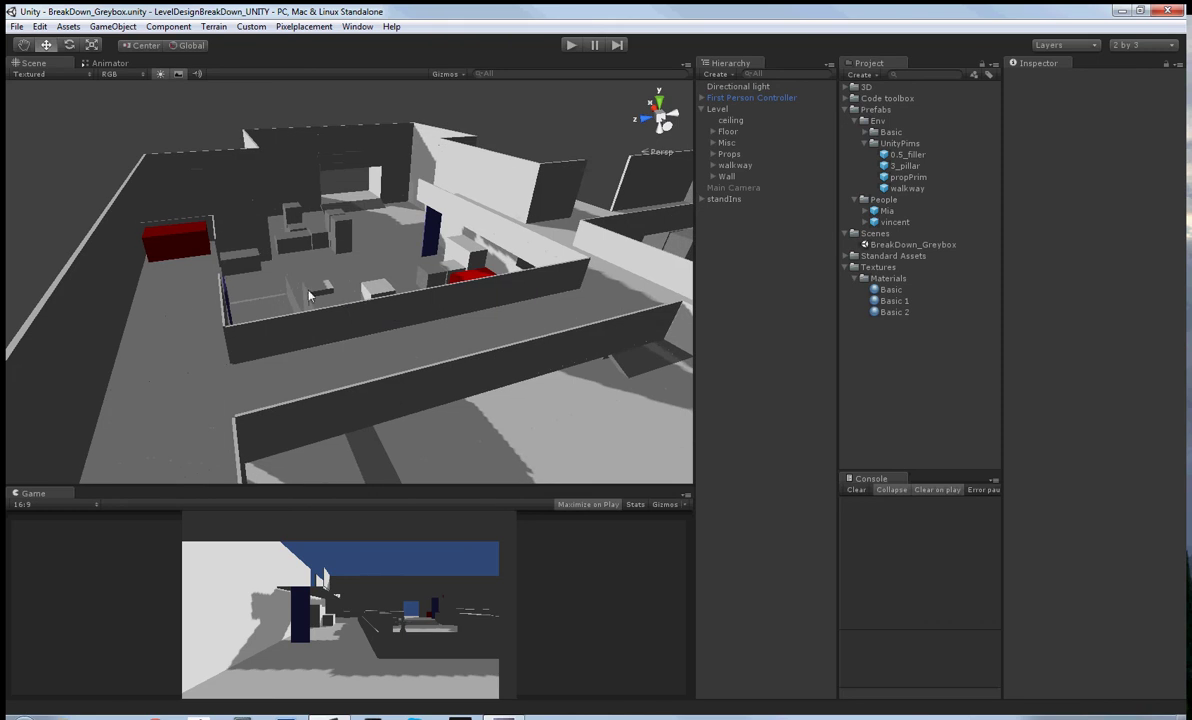
Try deleting the raised red propPrim block at the far end of the side corridor
right_click_drag(310, 293, 282, 284)
left_click(271, 230)
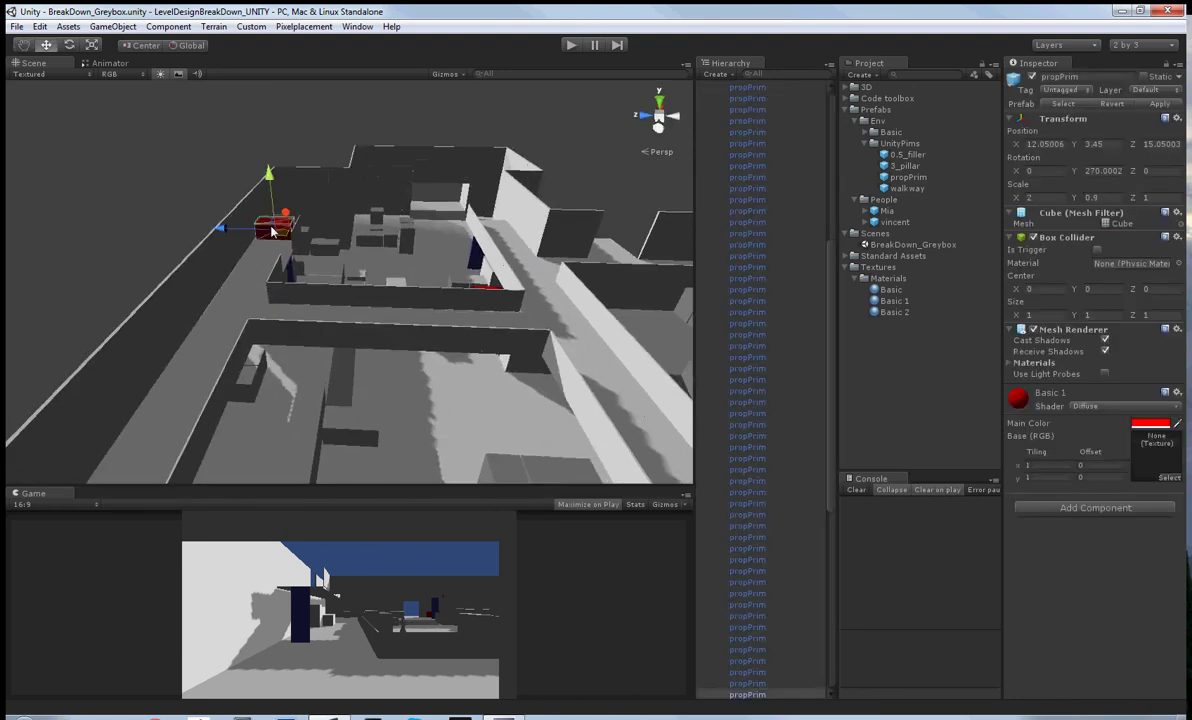
key("Delete")
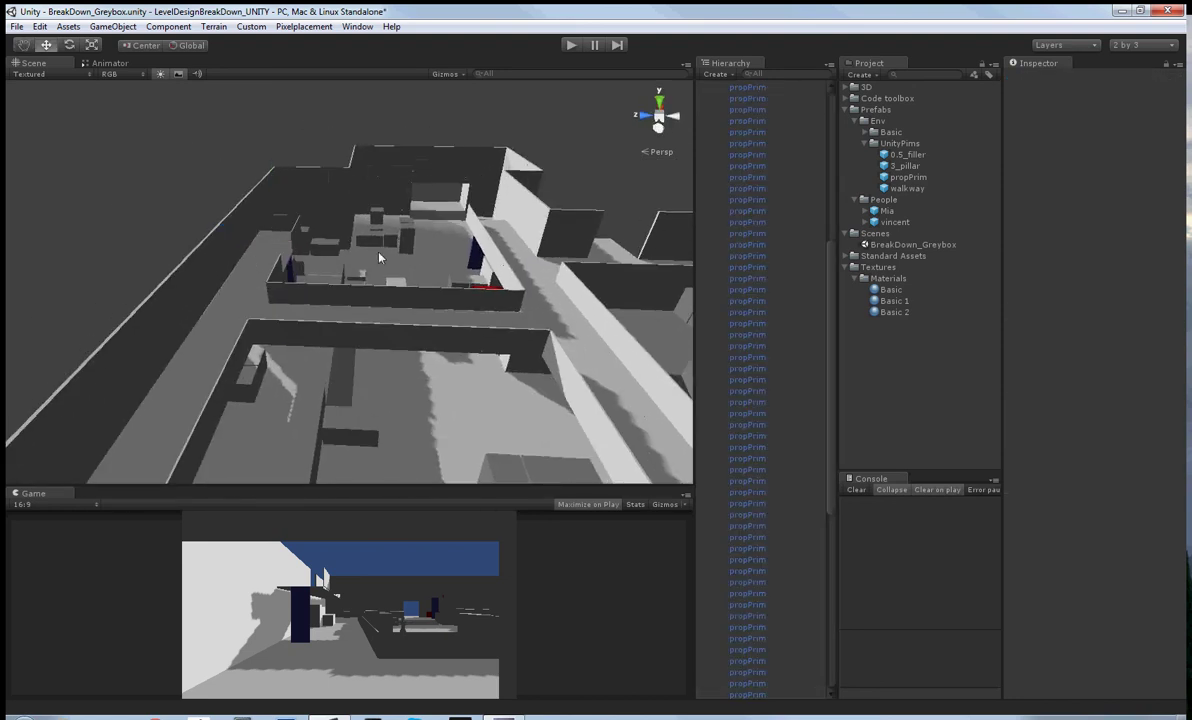
right_click_drag(255, 216, 427, 322)
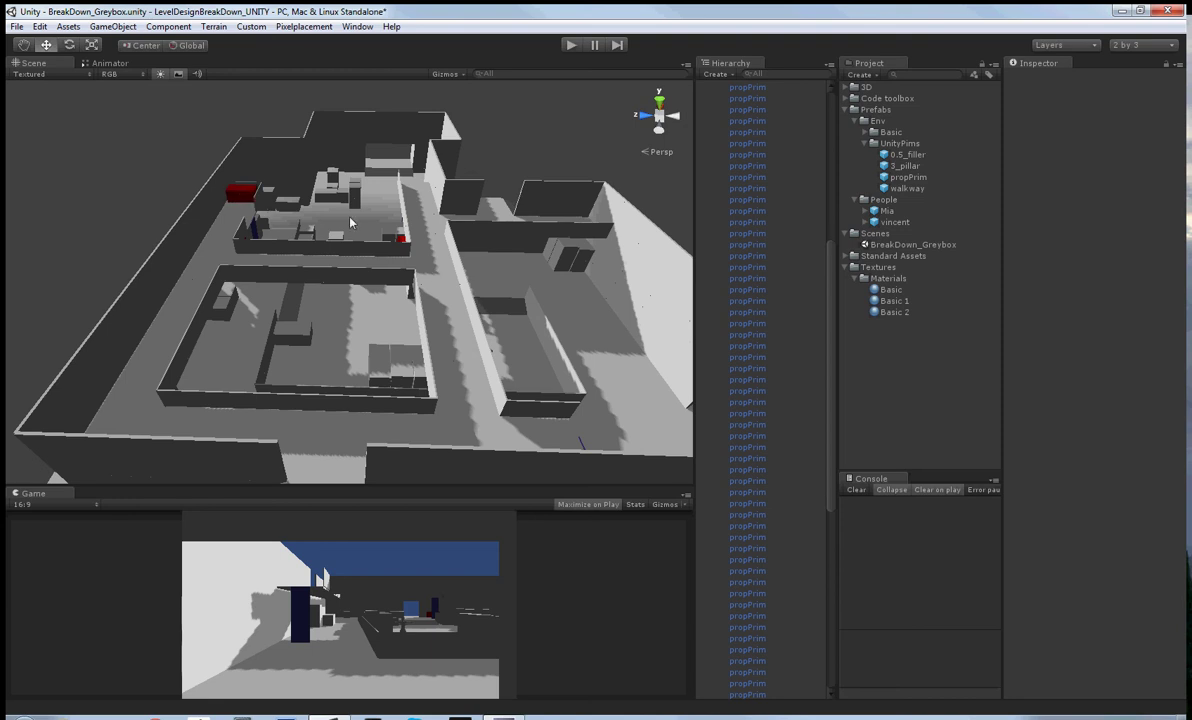
Inspect the red blocks around the far room and collapse the Props group in the hierarchy
right_click_drag(325, 201, 286, 222)
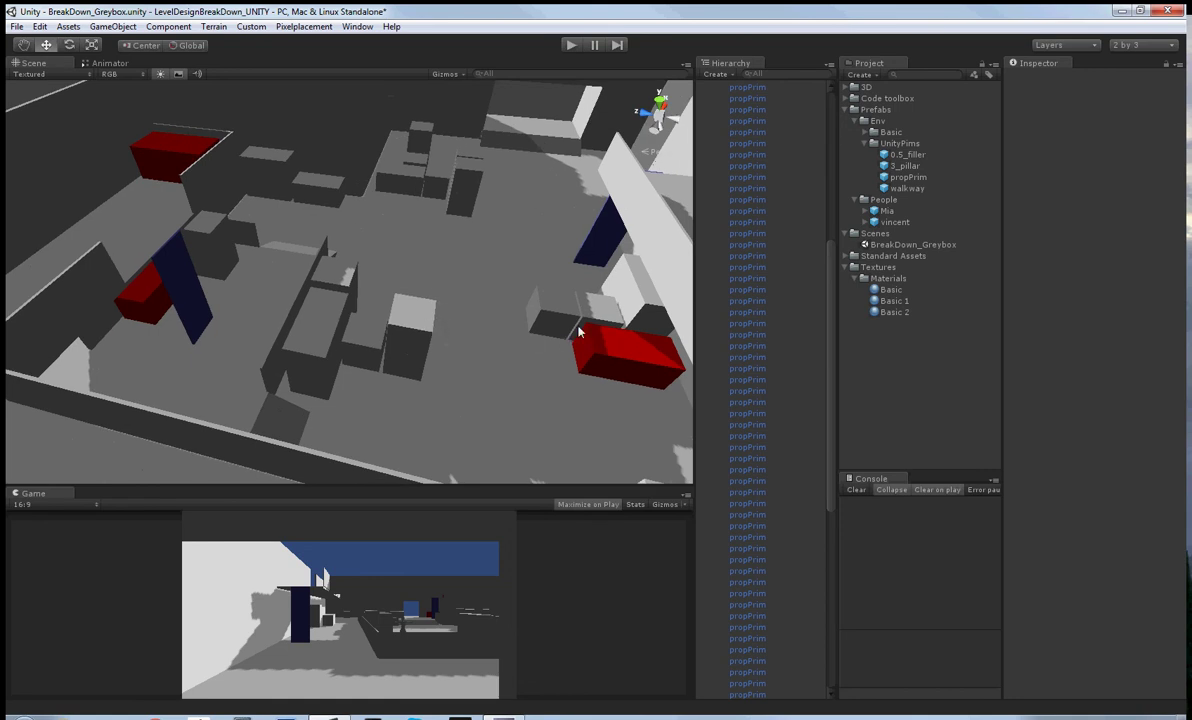
left_click(621, 347)
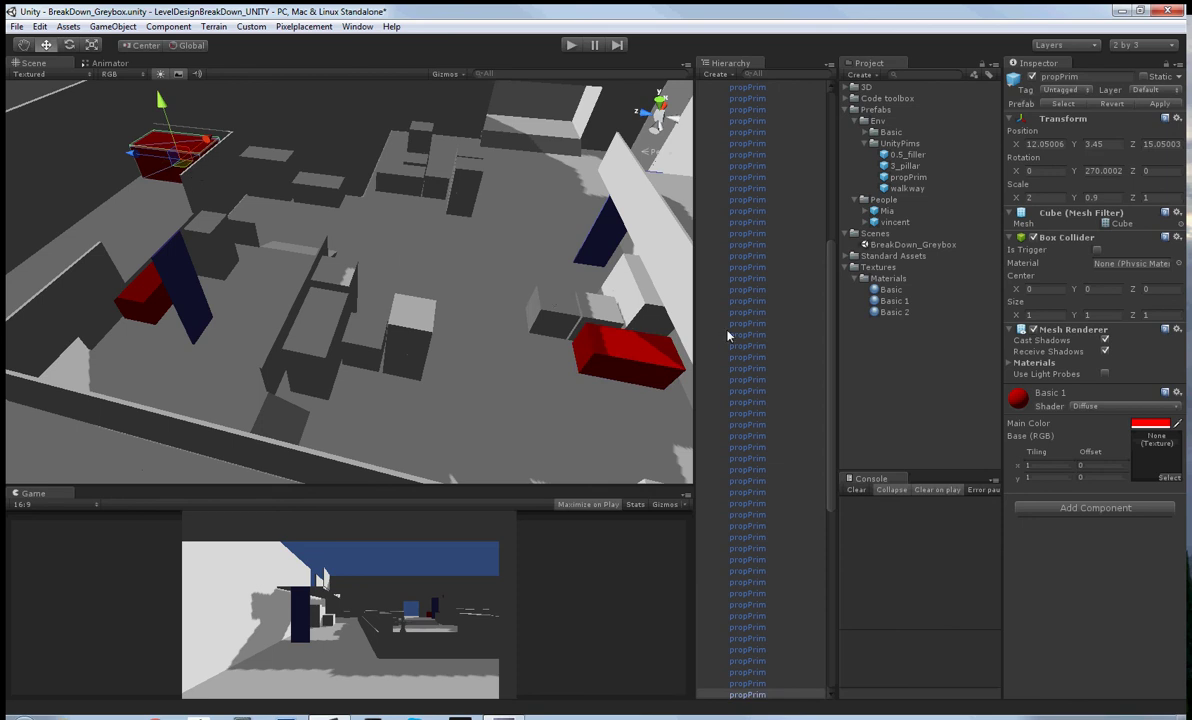
scroll(730, 280, "up", 5)
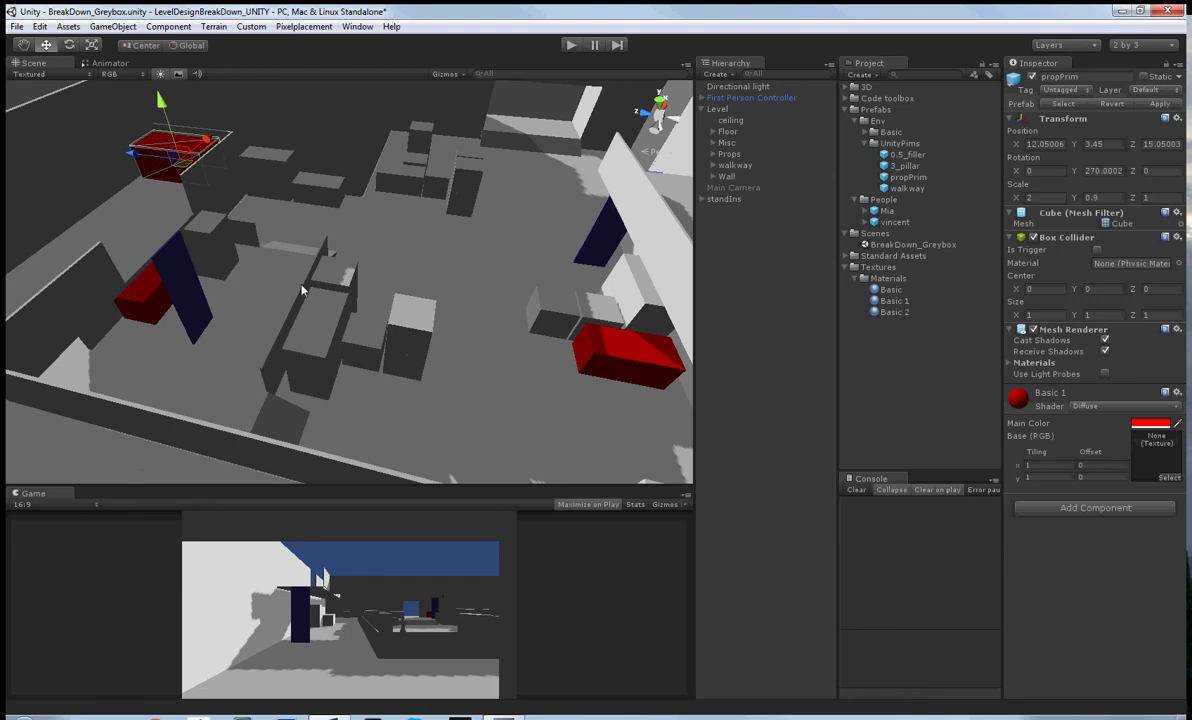
left_click_drag(303, 290, 450, 348, "alt")
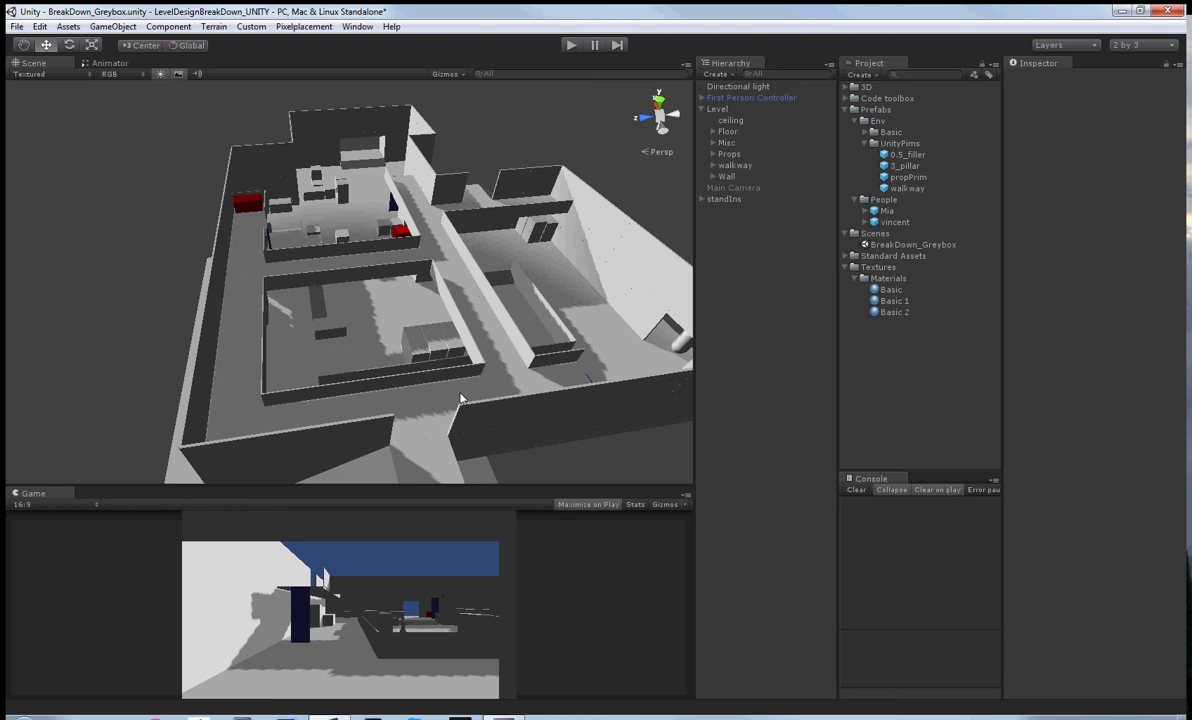
Temporarily delete the raised red block again to view the far room without it, and restore it
left_click(241, 207)
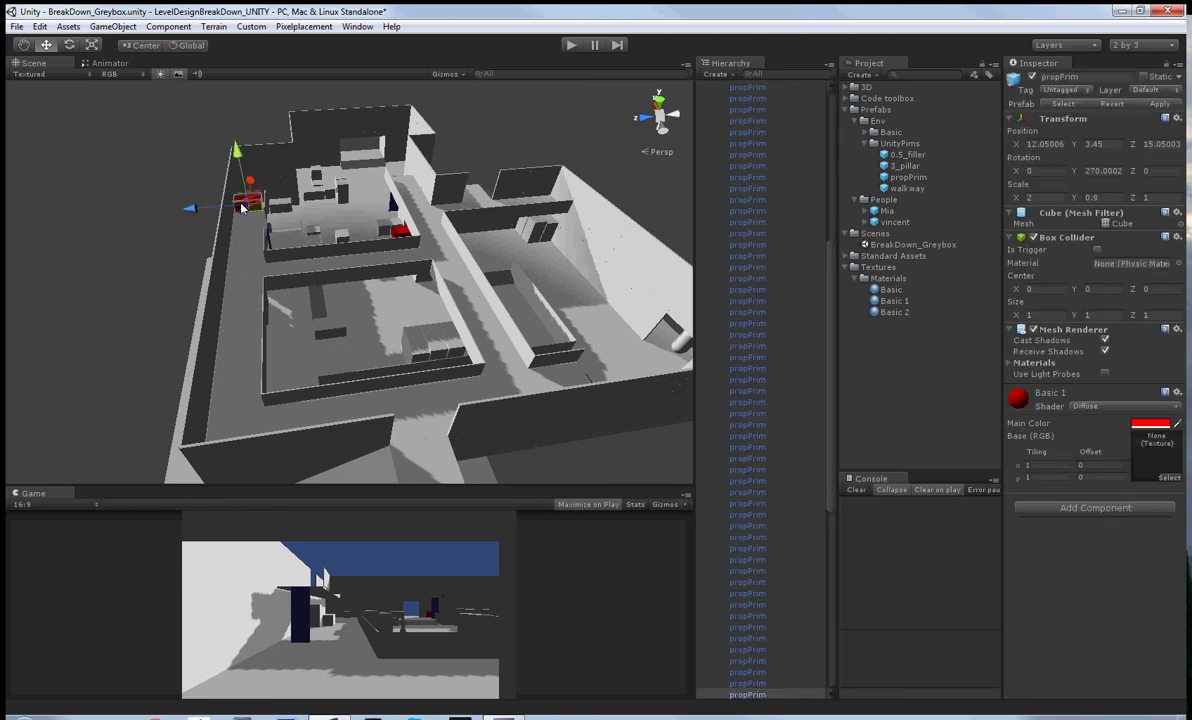
key("Delete")
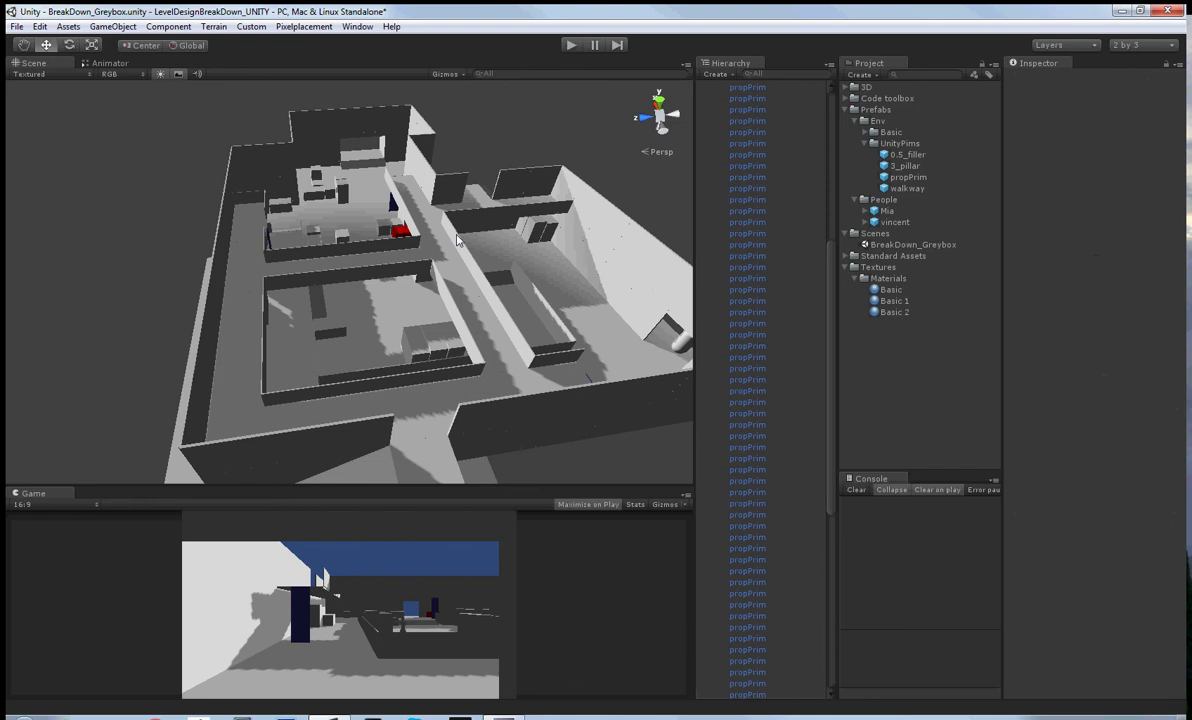
right_click_drag(446, 237, 423, 86)
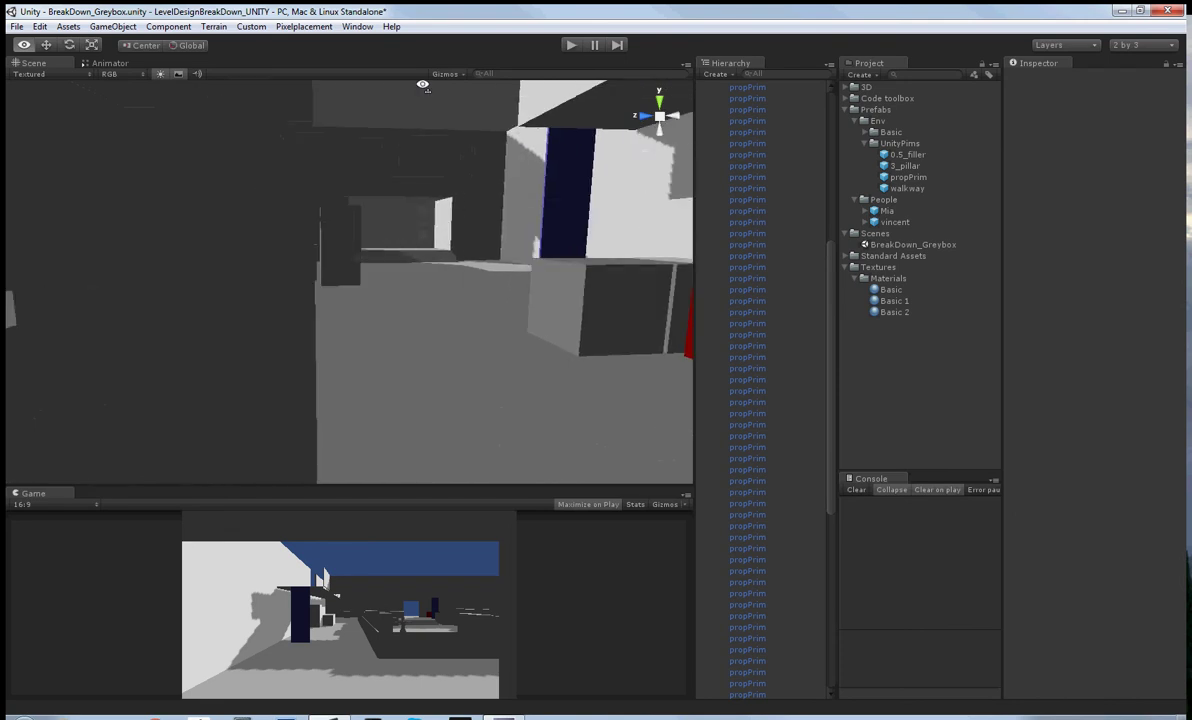
right_click_drag(487, 246, 425, 212)
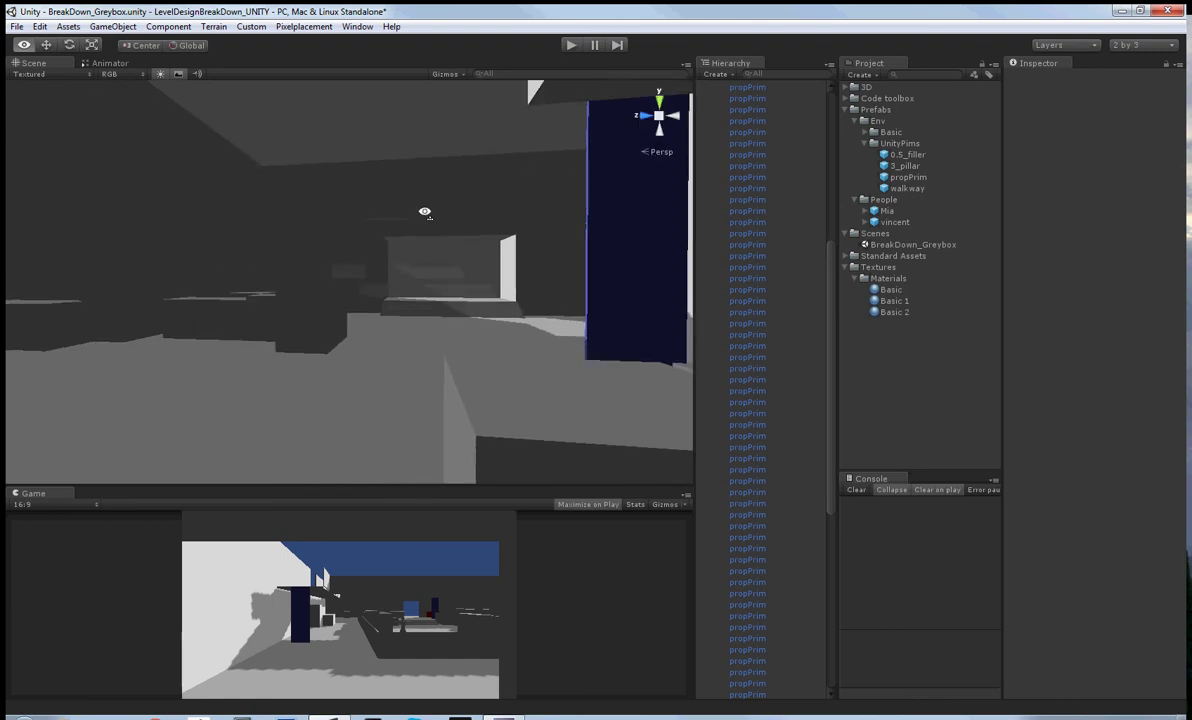
right_click_drag(537, 212, 512, 321)
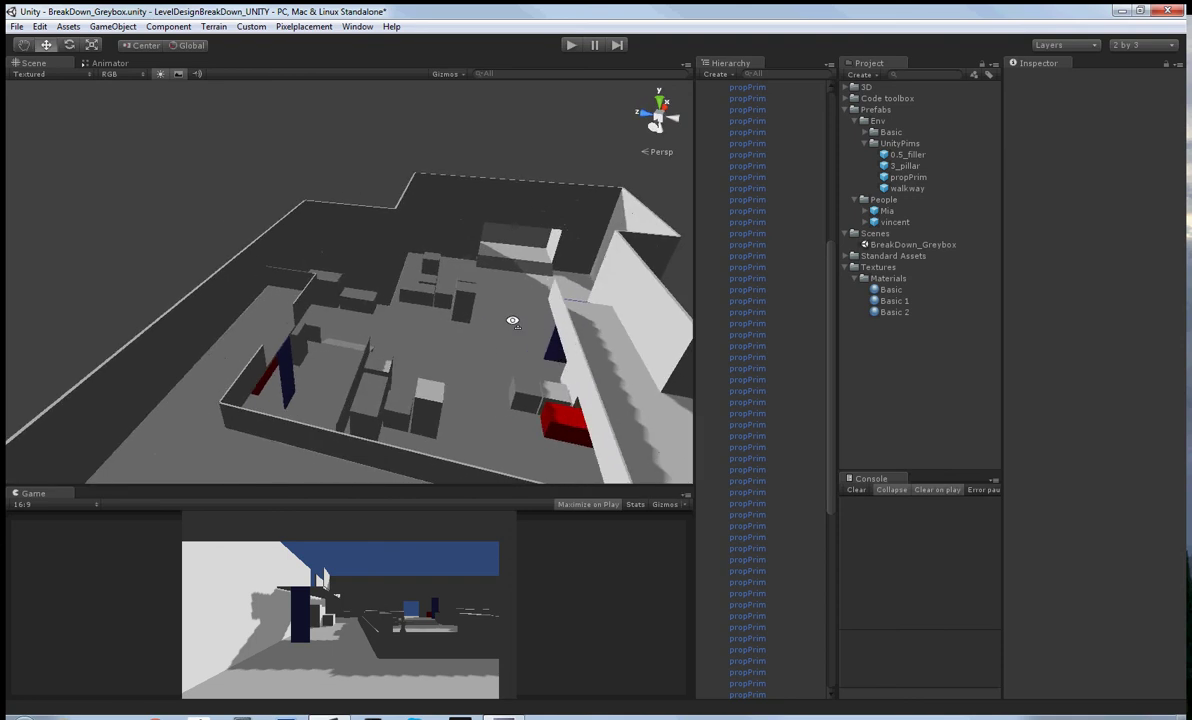
left_click(290, 292)
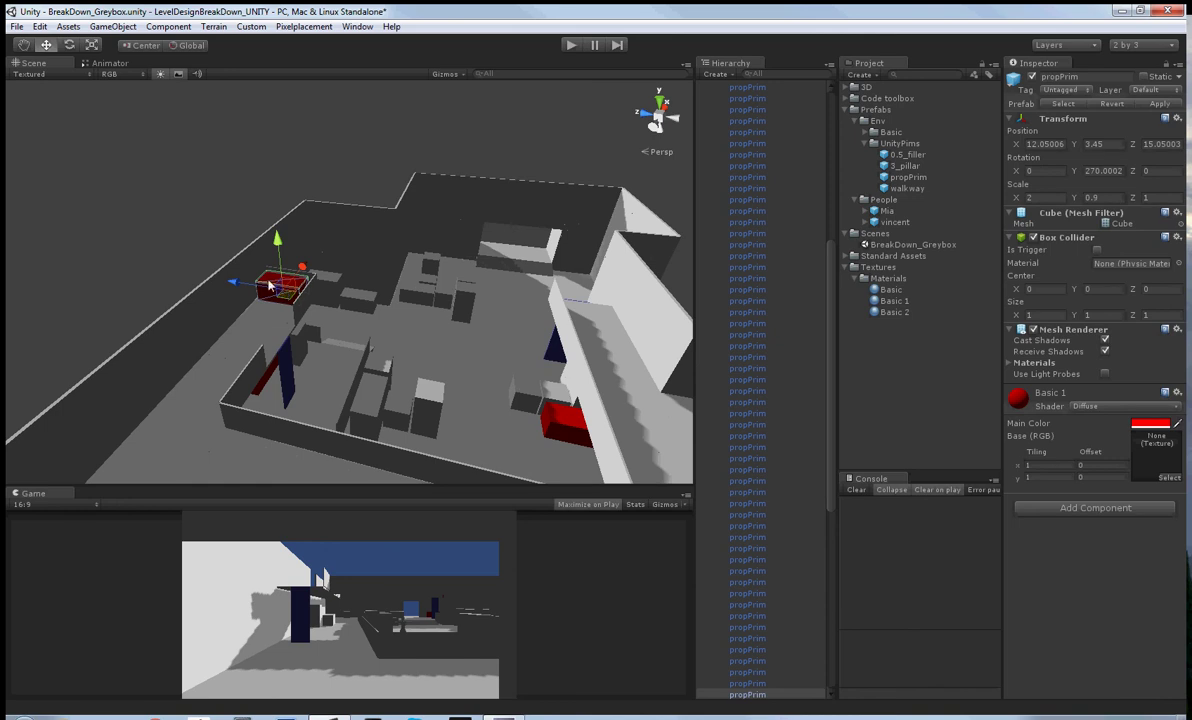
Inspect the raised red block from the corridor approach and collapse the Props group in the hierarchy
left_click_drag(357, 274, 451, 227, "alt")
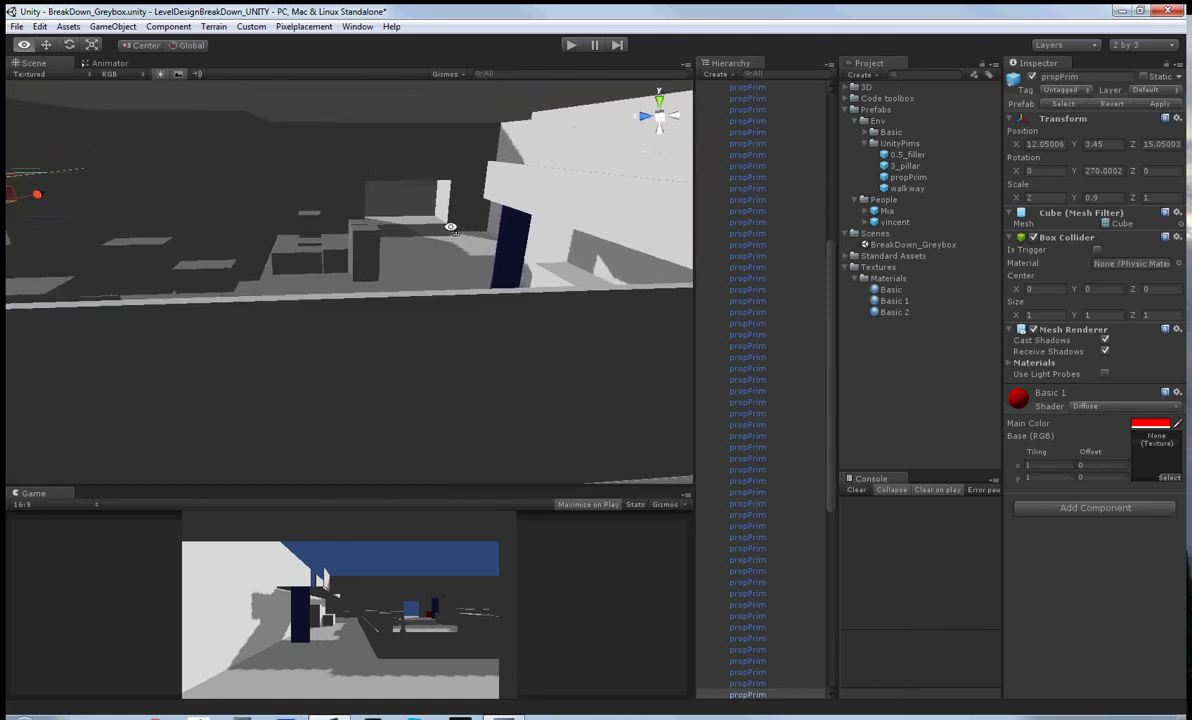
left_click_drag(450, 227, 438, 325, "alt")
left_click_drag(306, 267, 268, 230, "alt")
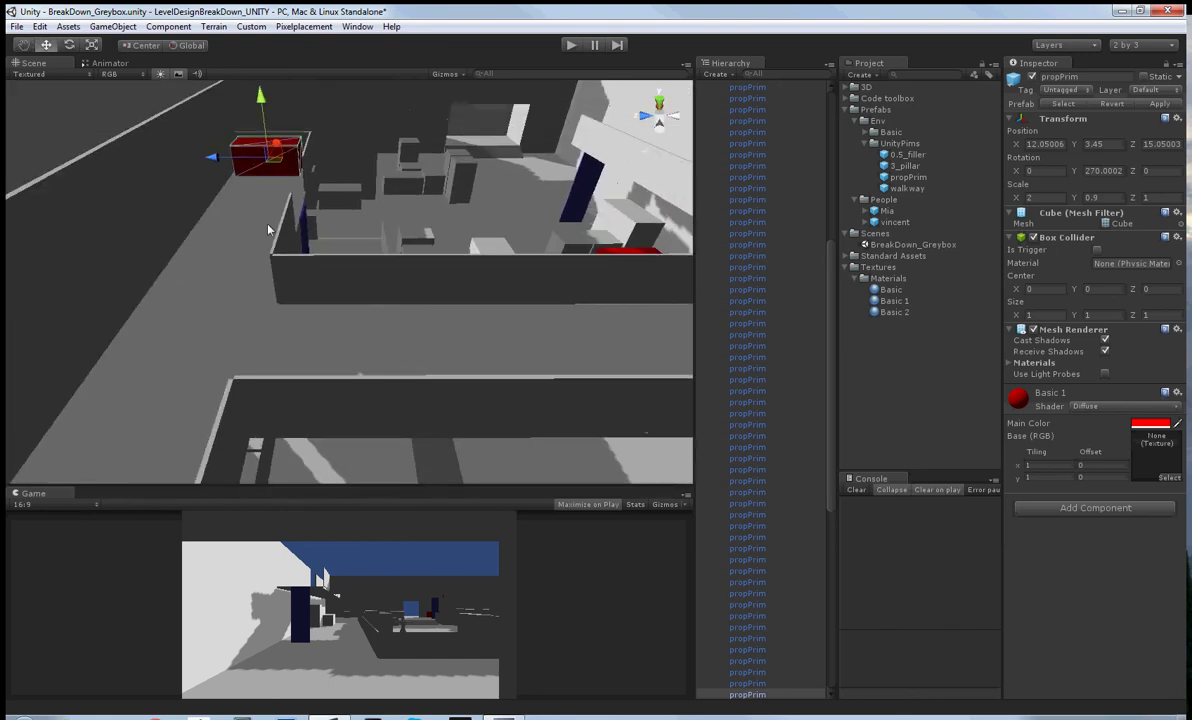
scroll(734, 256, "up", 3)
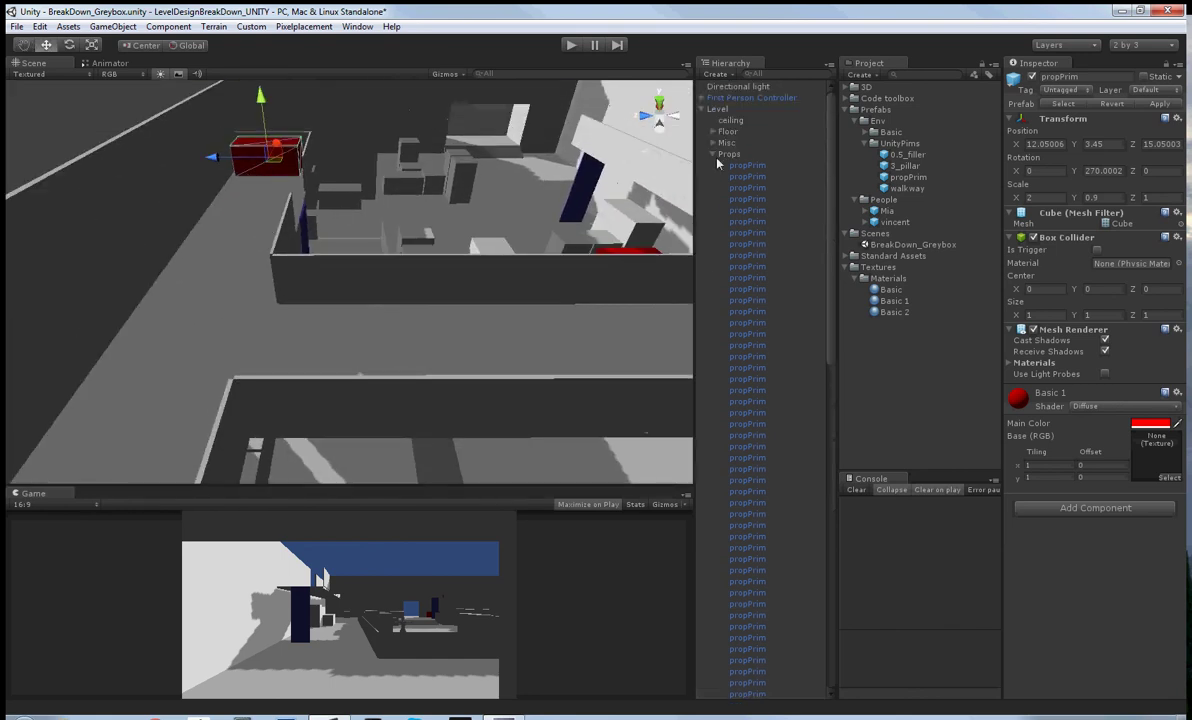
left_click(713, 155)
Select the low red block behind the dark blue pillar and examine the space around it
left_click_drag(400, 200, 445, 270, "alt")
scroll(445, 270, "down", 2)
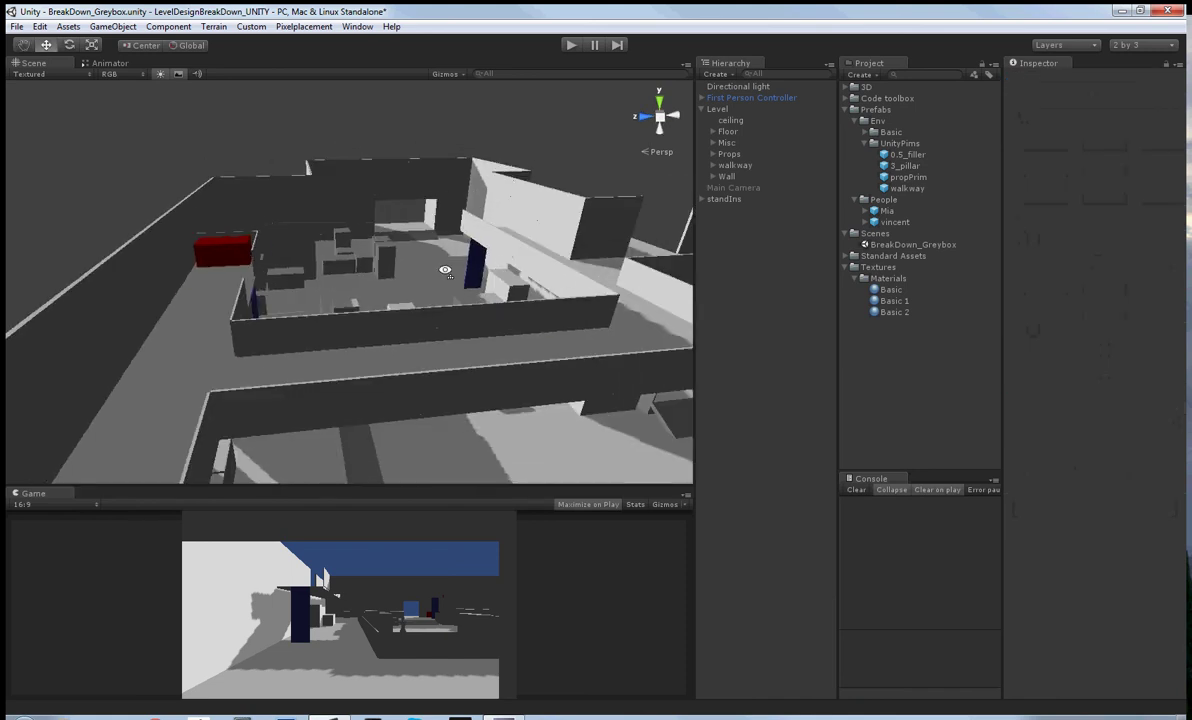
left_click_drag(405, 320, 483, 354, "alt")
left_click_drag(585, 267, 230, 278, "alt")
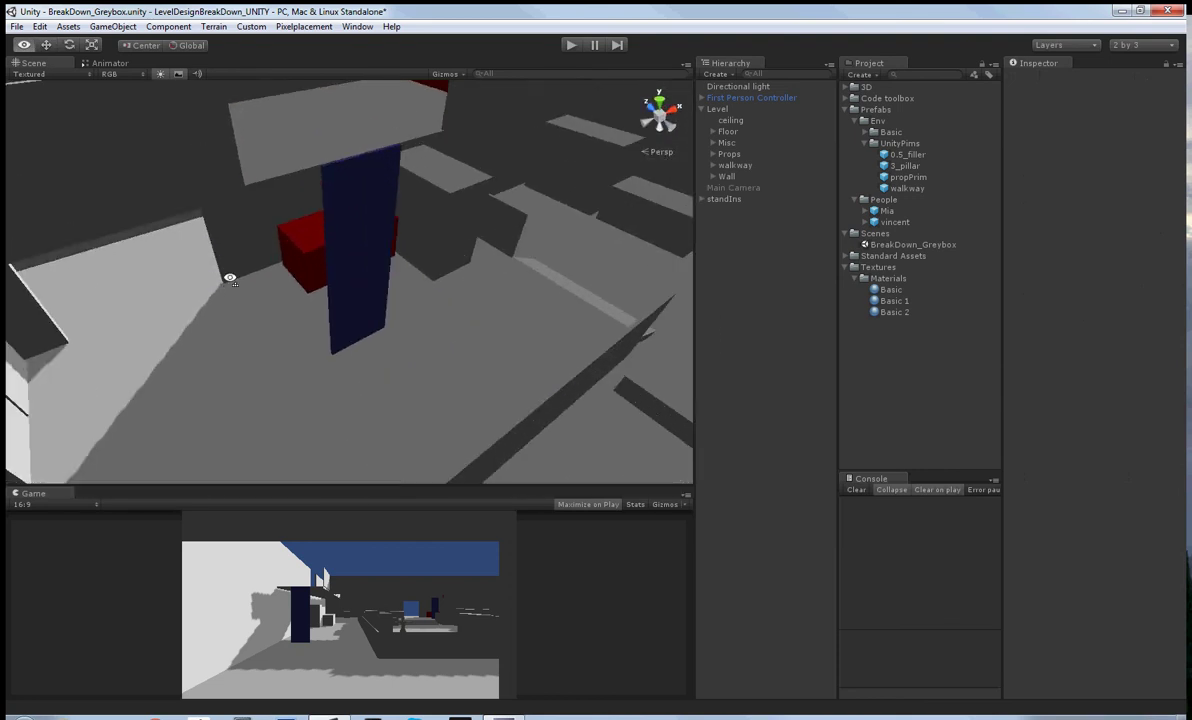
left_click(307, 263)
left_click_drag(307, 263, 546, 333, "alt")
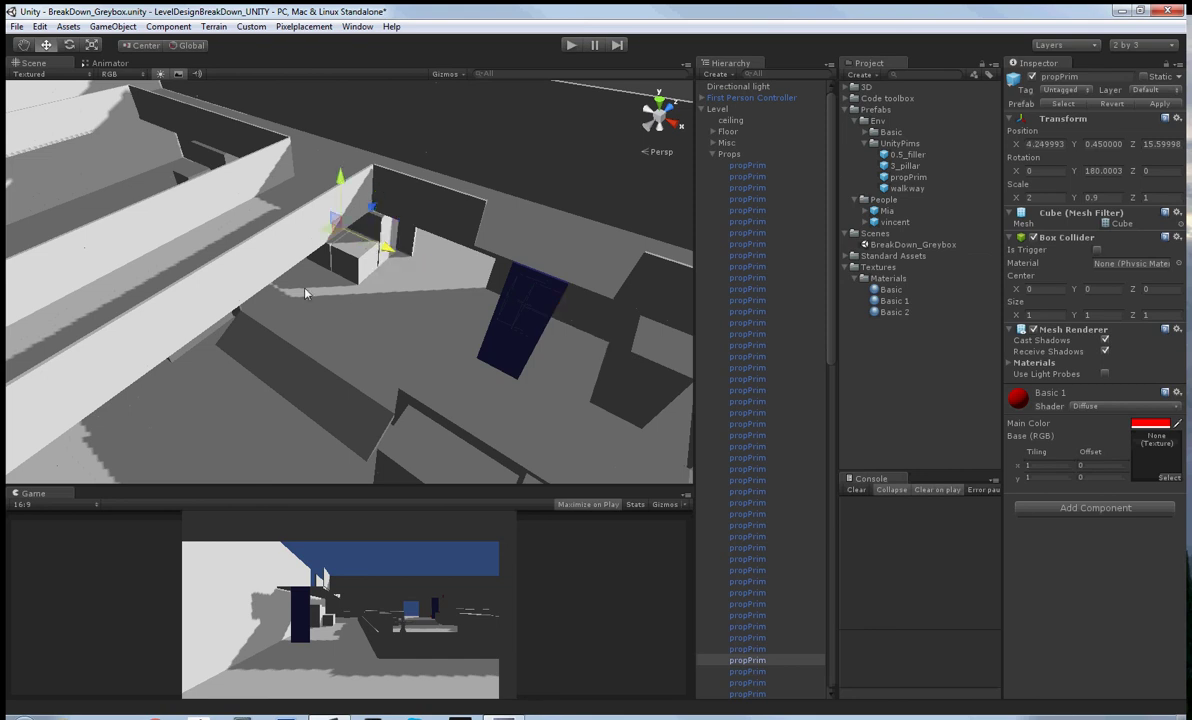
Move the selected red block along the X axis to about -5.35, beside the grey blocks near the room's wall, and deselect it
left_click_drag(305, 292, 536, 250)
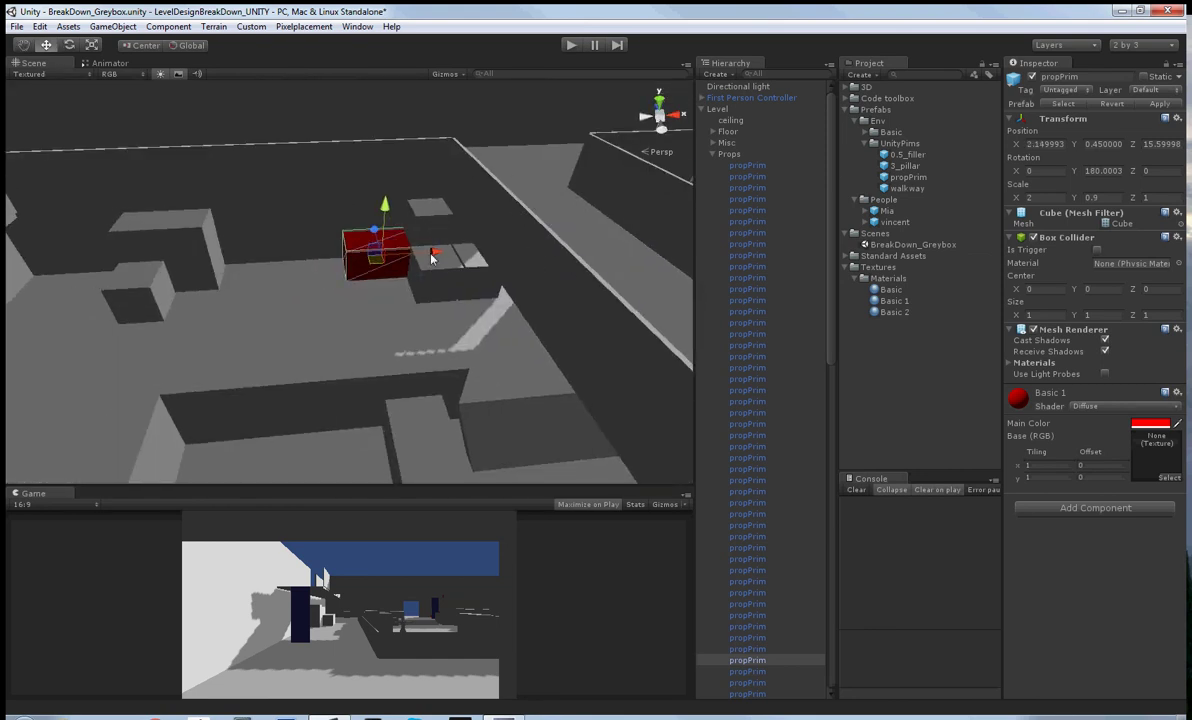
left_click_drag(411, 266, 504, 258, "alt")
left_click_drag(186, 277, 262, 277, "alt")
scroll(268, 215, "down", 6)
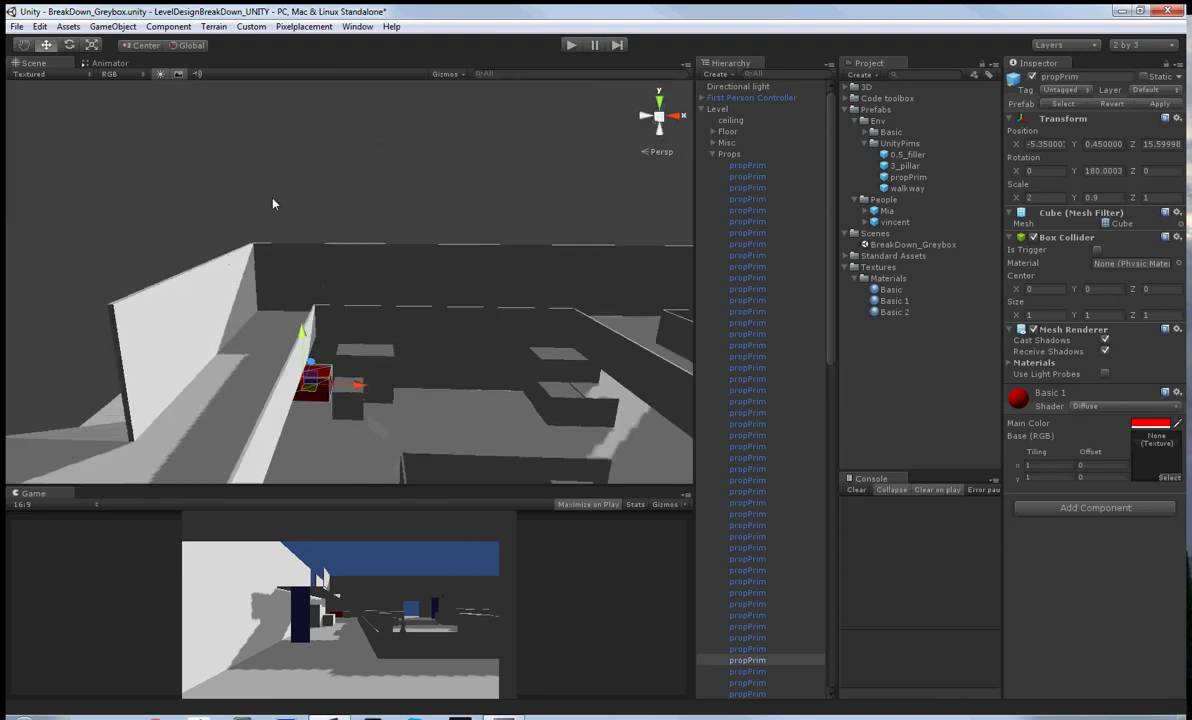
left_click(273, 203)
View the level from above with the relocated red block, and run a playtest of it before returning to editing
left_click_drag(273, 203, 189, 258, "alt")
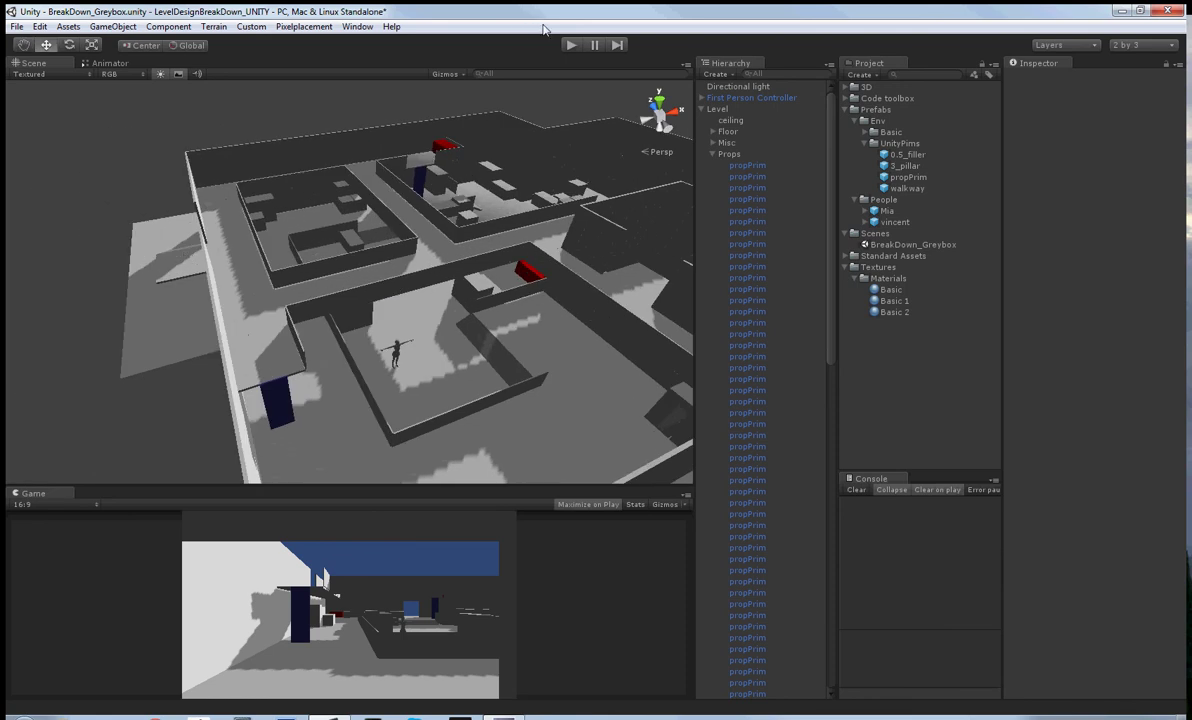
left_click(571, 45)
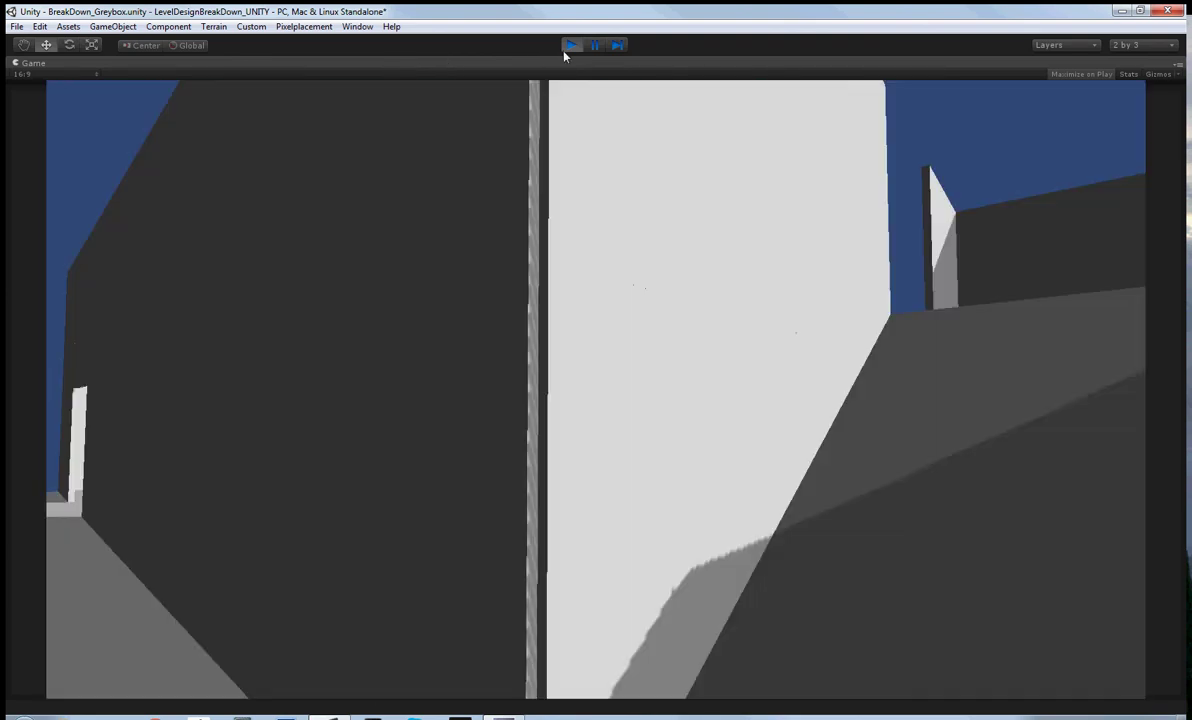
left_click(570, 45)
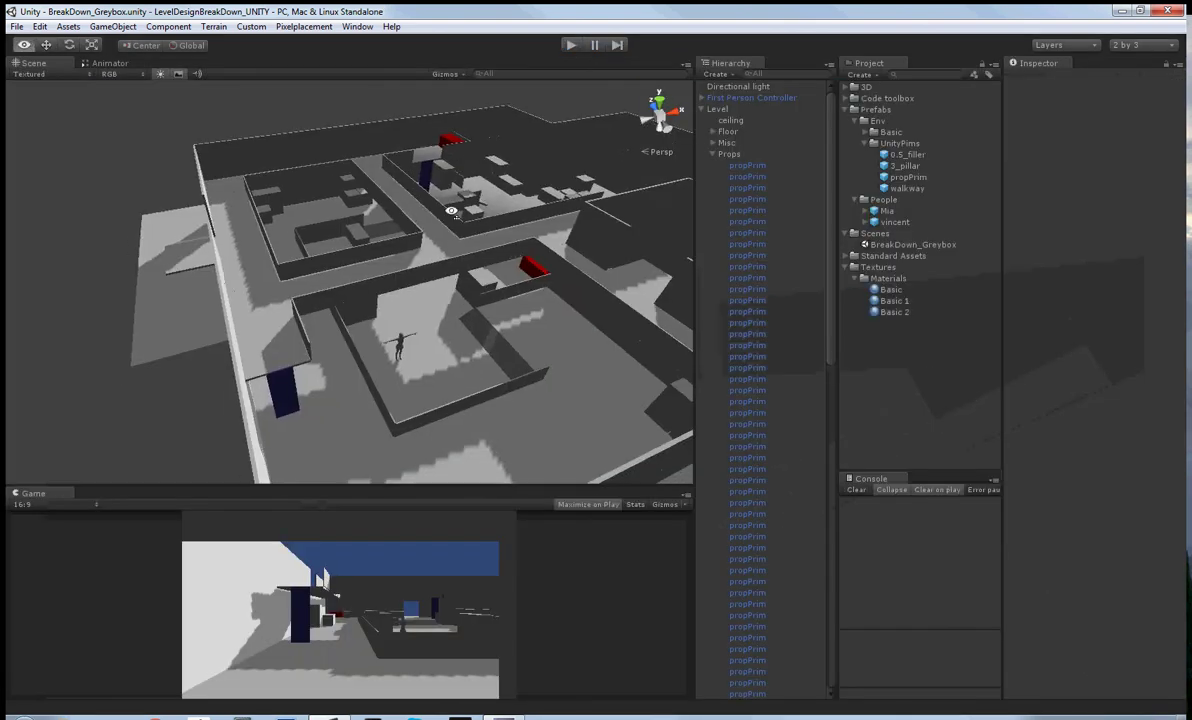
Collapse the Props group in the hierarchy and examine the room around the standing figure
scroll(451, 211, "down", 5)
left_click_drag(451, 211, 540, 277, "alt")
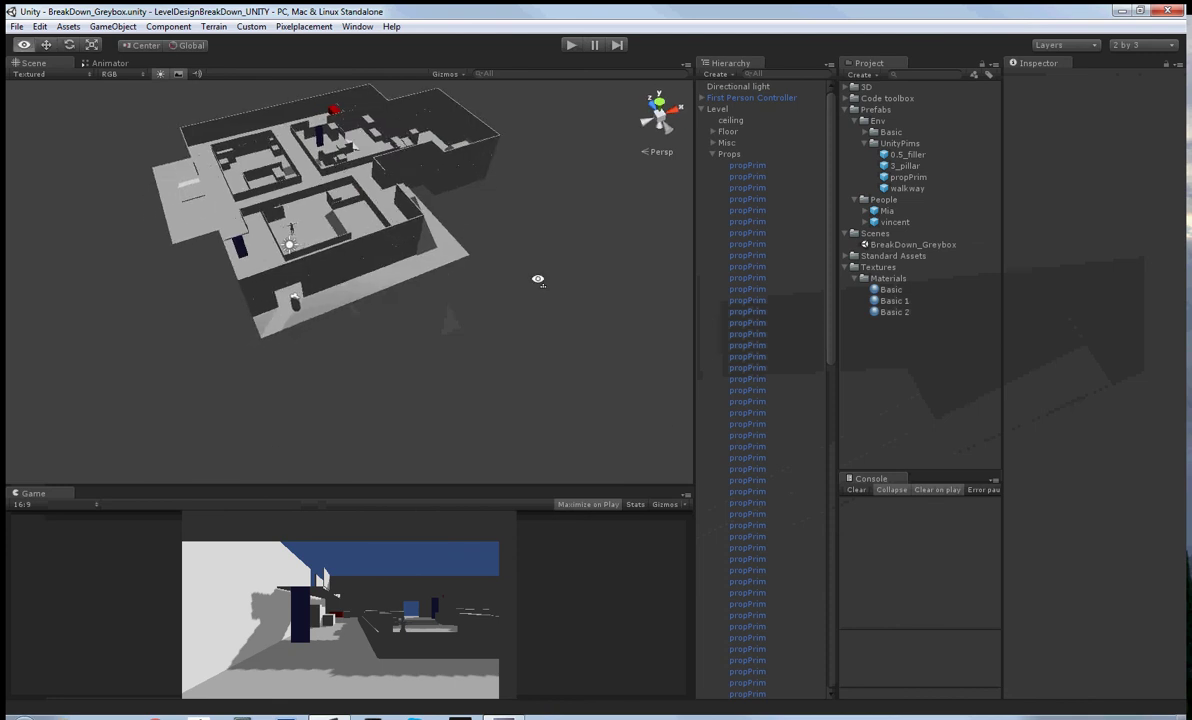
left_click(713, 154)
scroll(654, 167, "up", 3)
left_click_drag(440, 230, 480, 151, "alt")
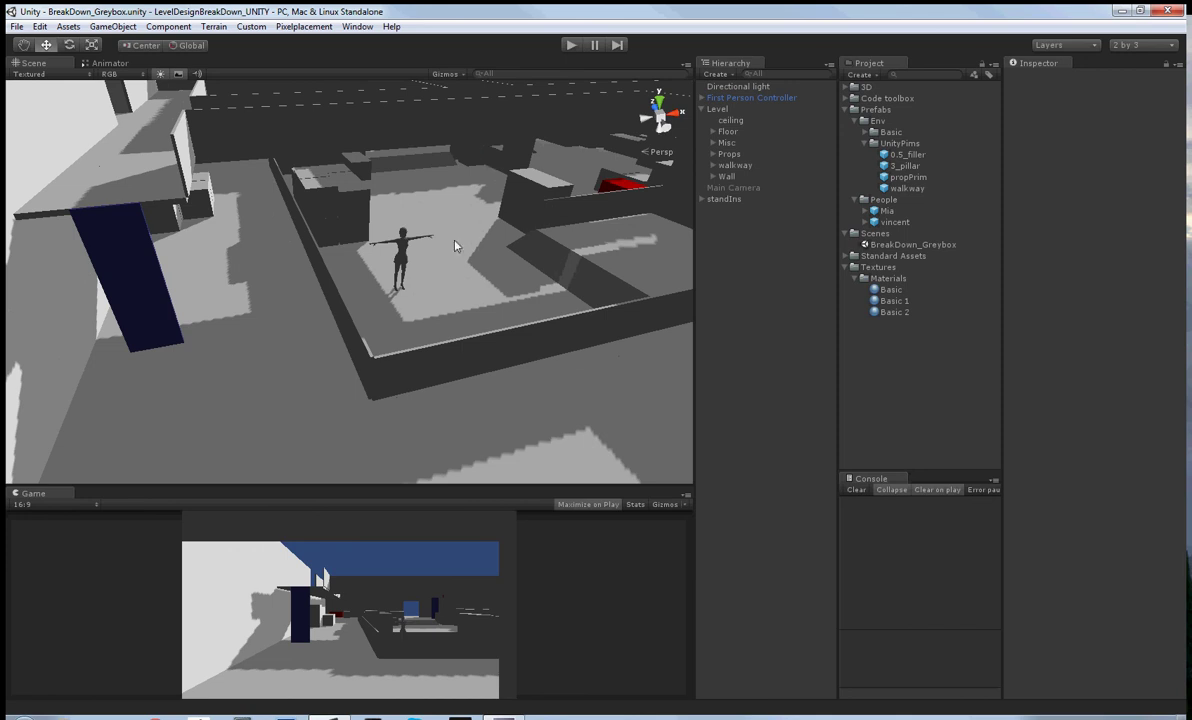
left_click_drag(455, 246, 408, 305, "alt")
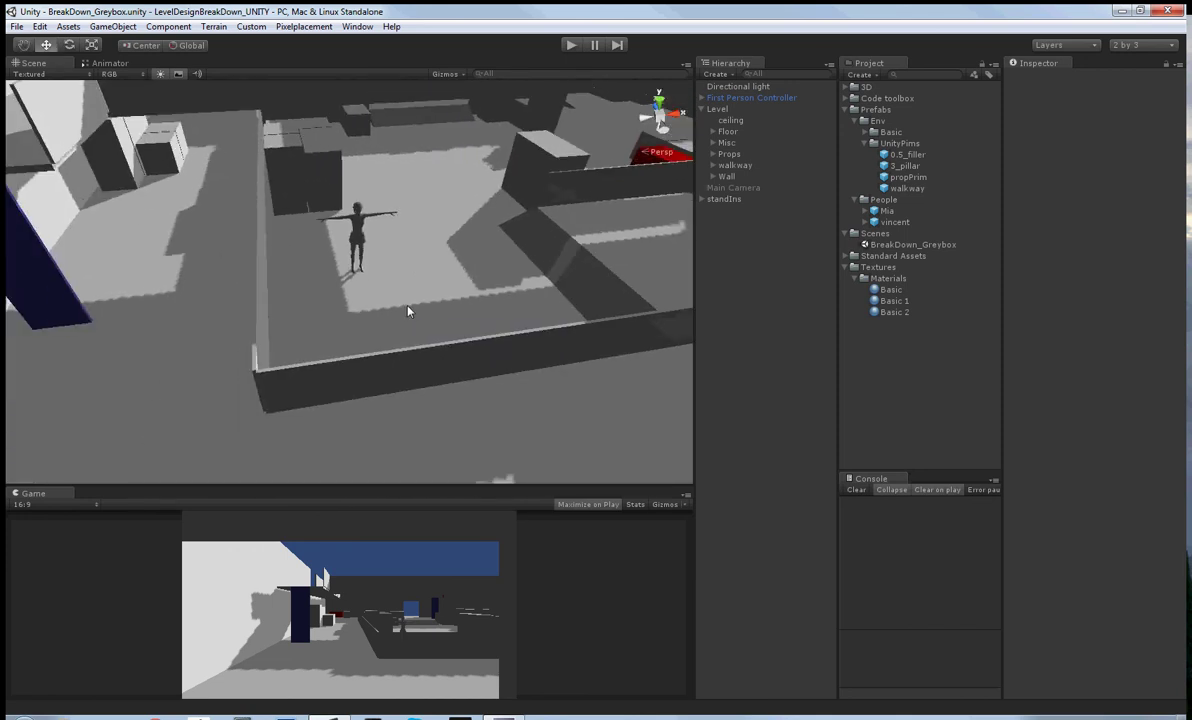
left_click_drag(352, 333, 186, 282, "alt")
Examine the far room and its red blocks over the dividing wall, and run a second playtest of the level
left_click_drag(279, 321, 568, 198, "alt")
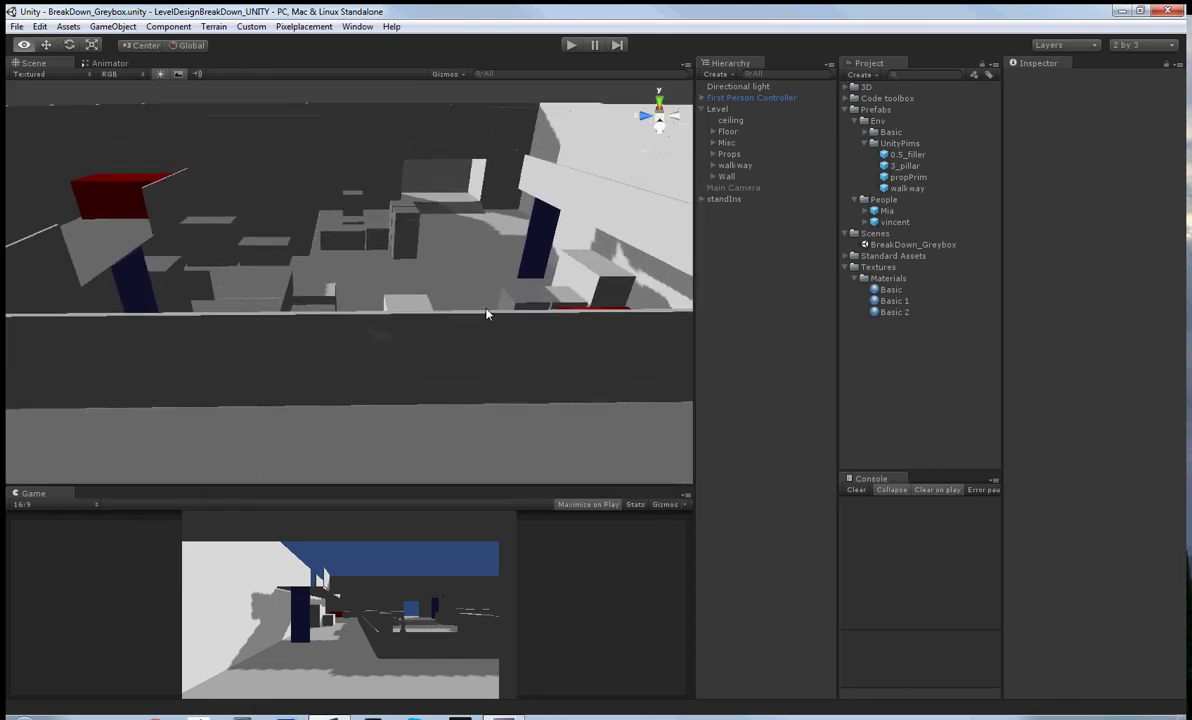
left_click_drag(487, 314, 495, 300, "alt")
left_click(570, 46)
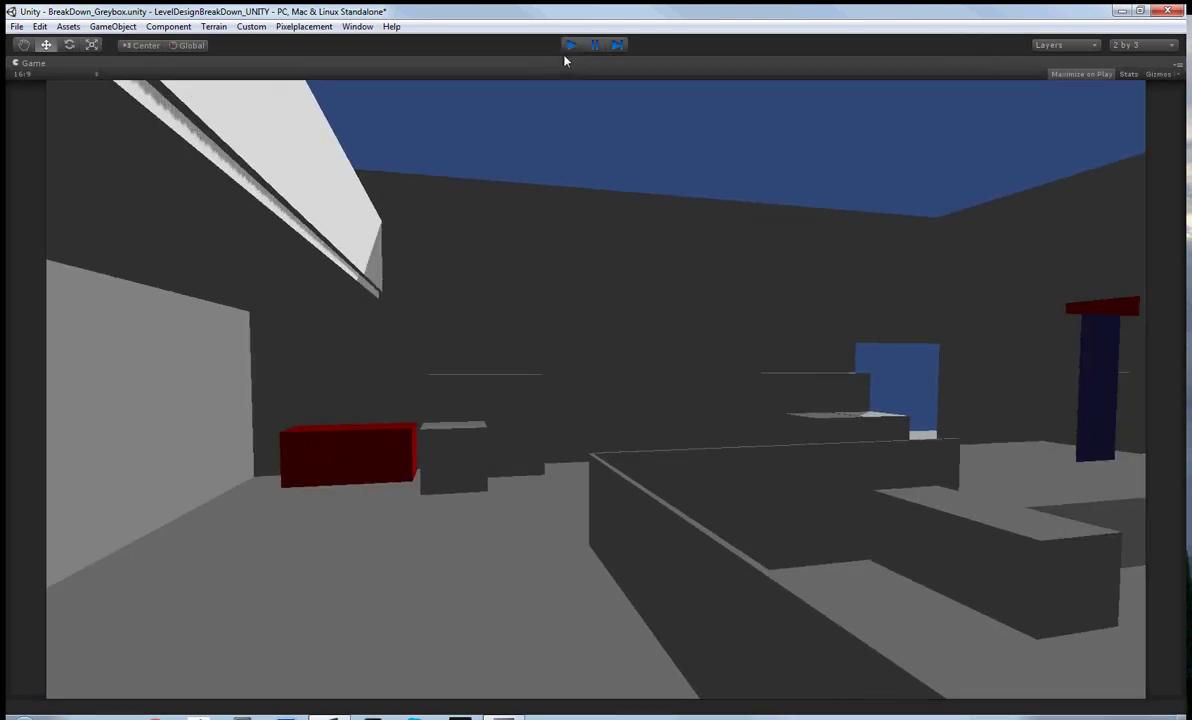
left_click(570, 46)
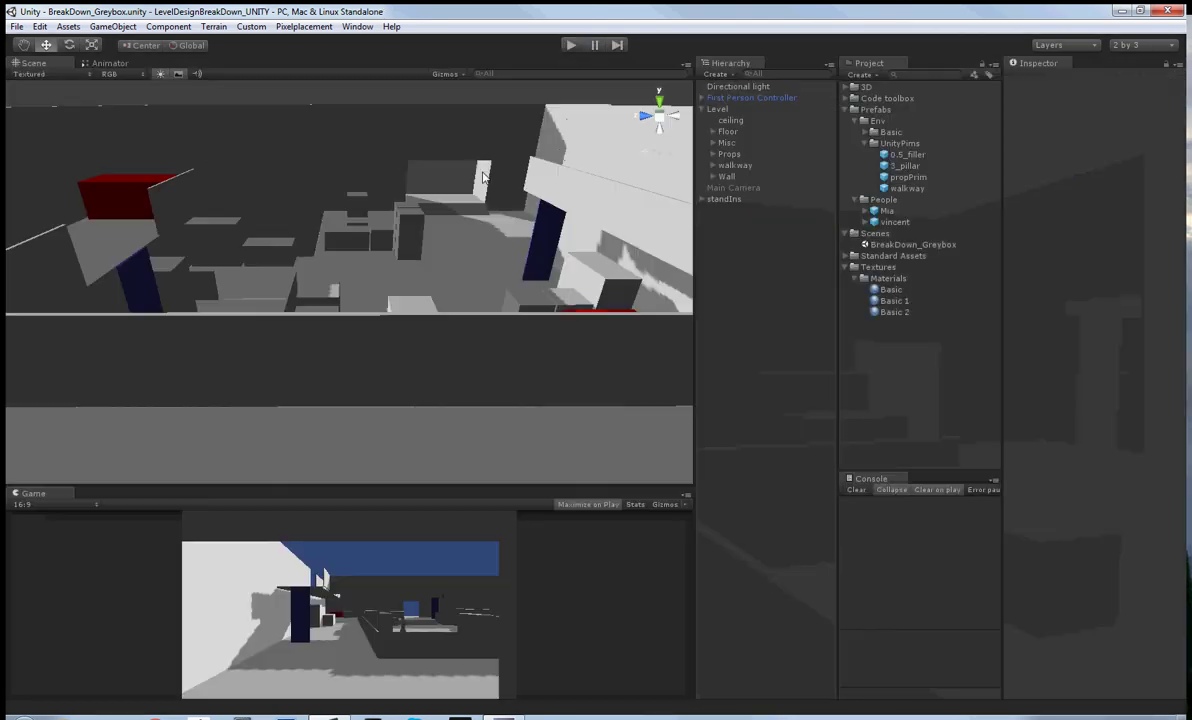
Examine the corridors and rooms between the raised red block and the level's opposite end from above
left_click_drag(452, 168, 423, 233, "alt")
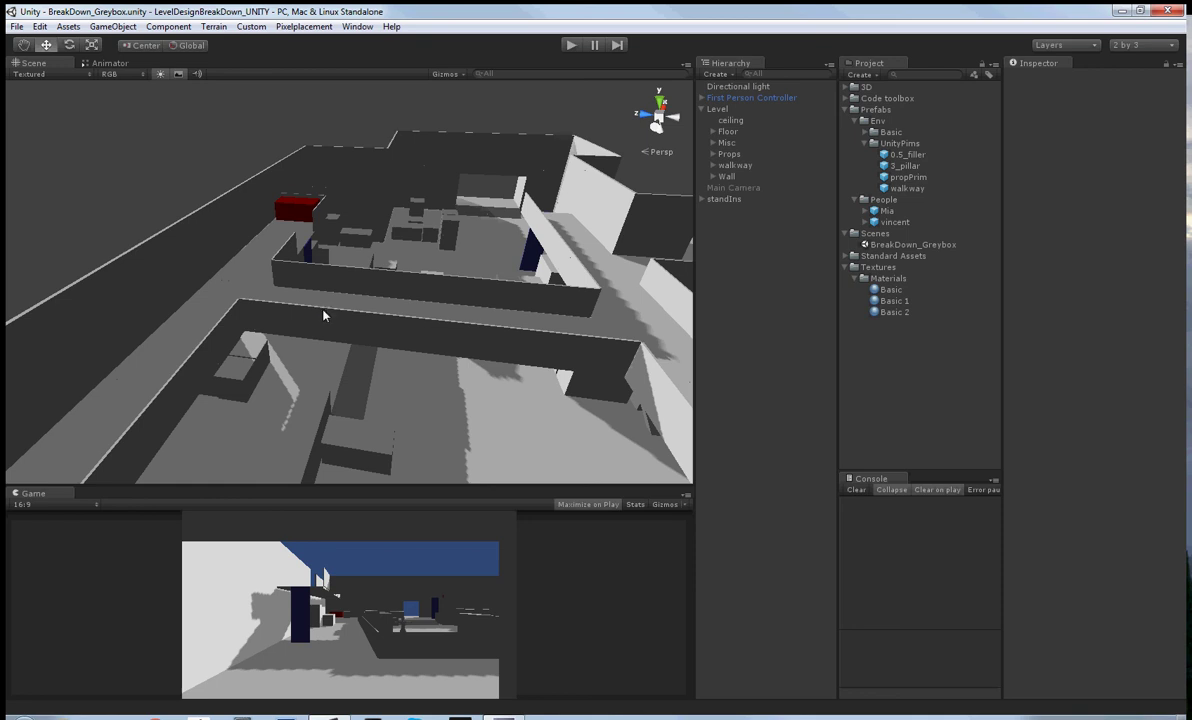
left_click_drag(407, 258, 486, 371, "alt")
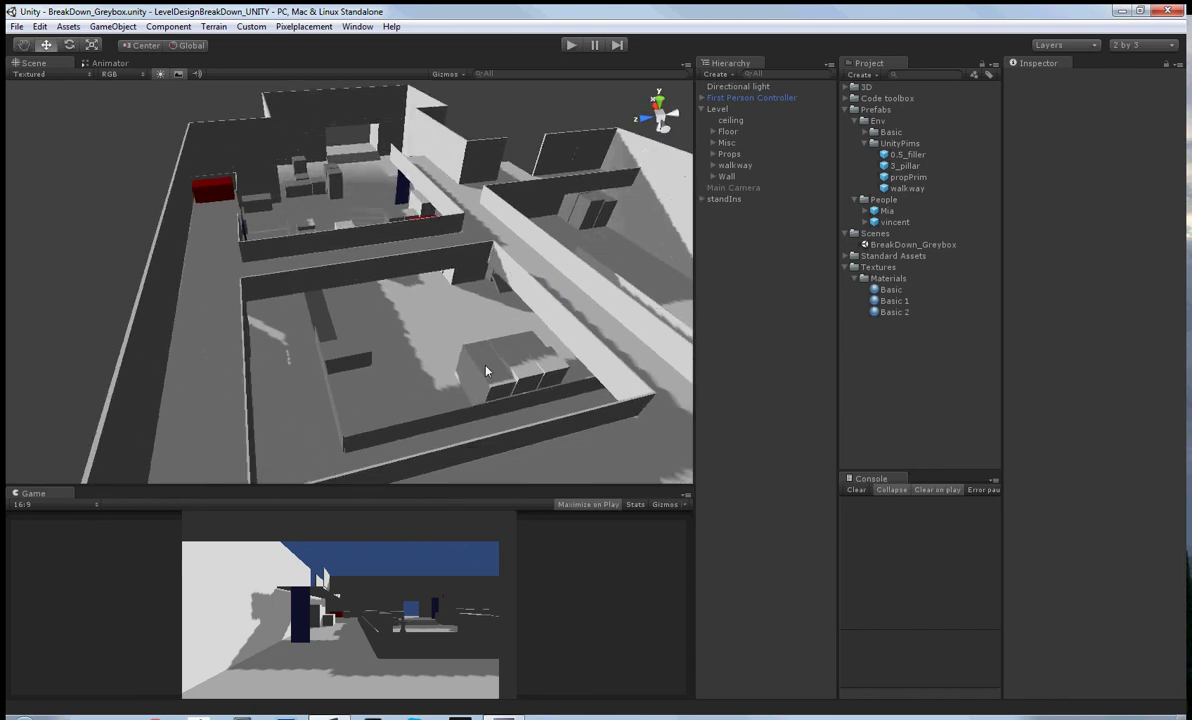
left_click_drag(438, 333, 395, 278, "alt")
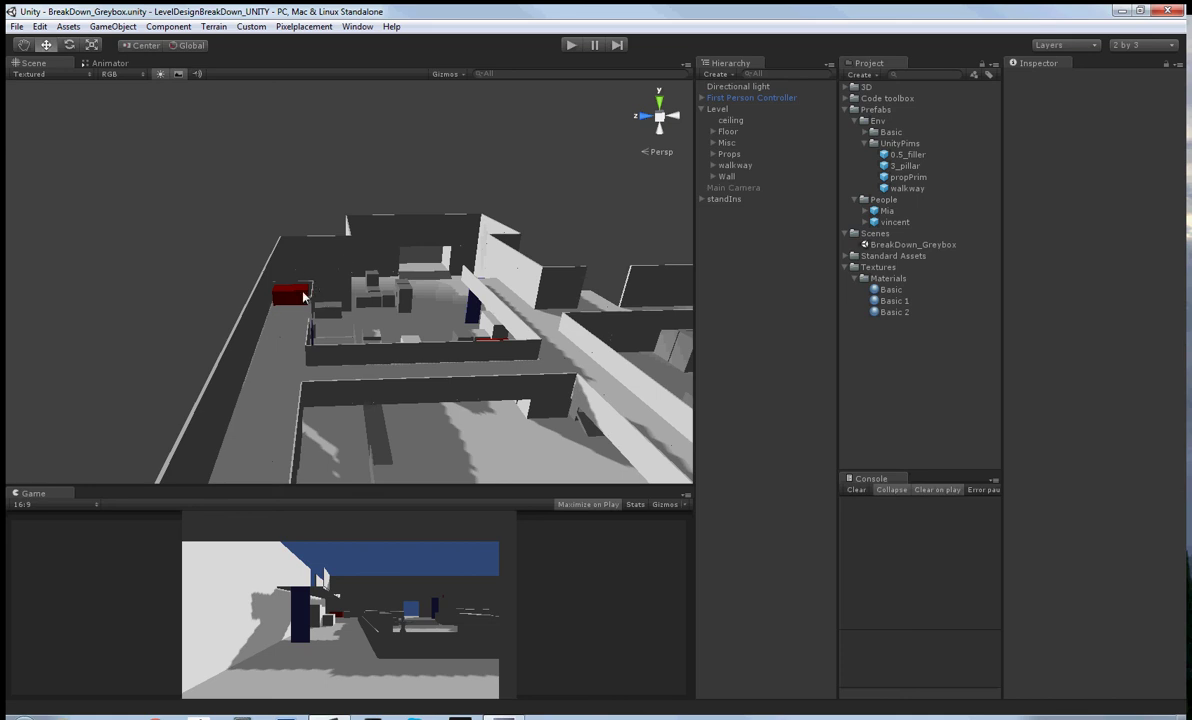
left_click_drag(303, 296, 404, 279, "alt")
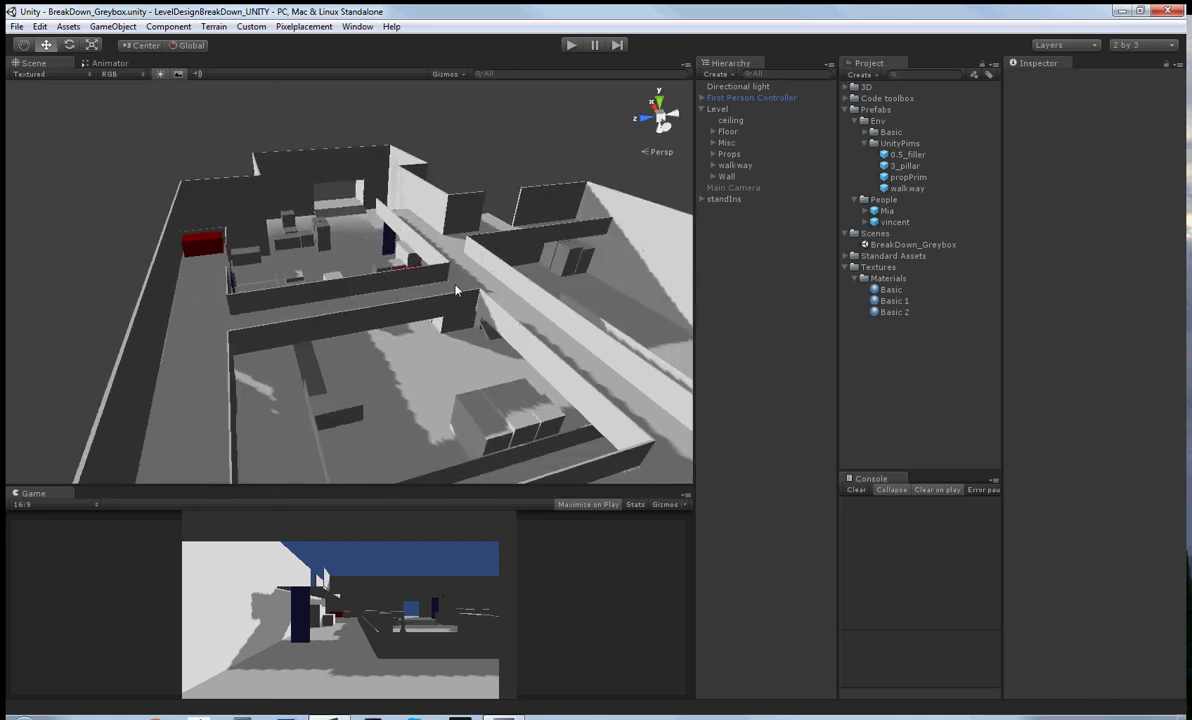
left_click_drag(510, 307, 594, 313, "alt")
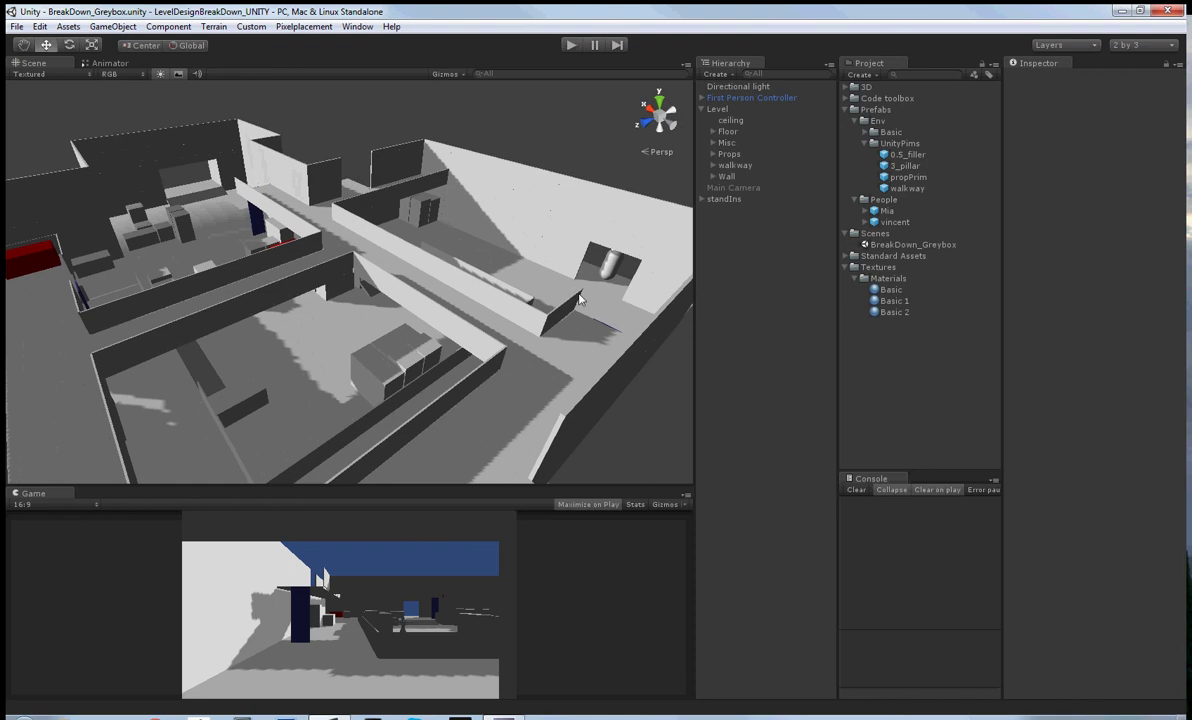
left_click_drag(497, 295, 342, 250, "alt")
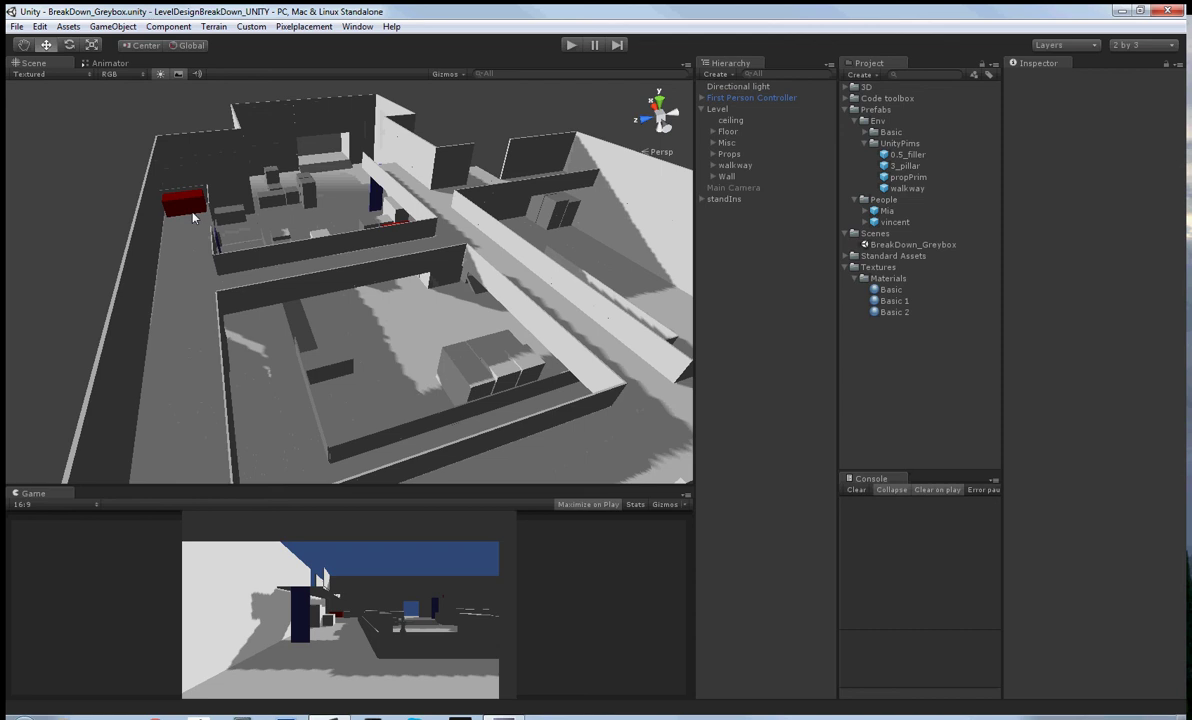
left_click_drag(411, 237, 429, 260, "alt")
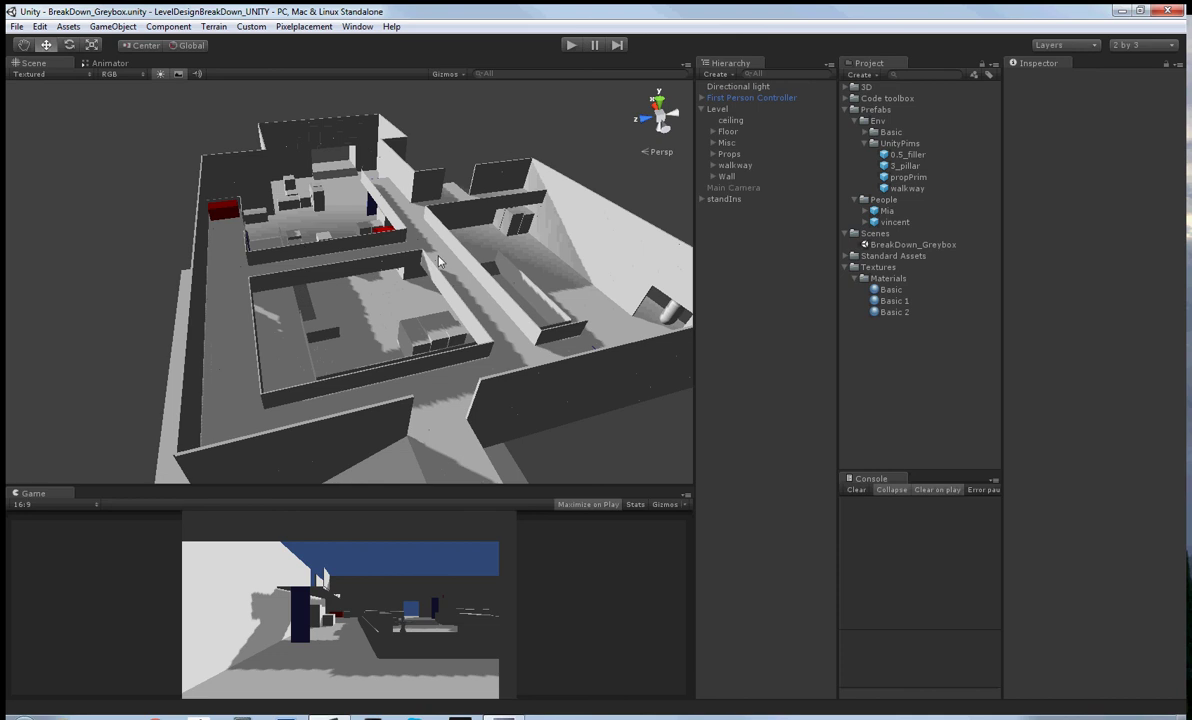
Inspect the room with the row of grey blocks and the sightlines from it towards both red blocks
left_click_drag(438, 261, 260, 250, "alt")
left_click_drag(372, 160, 312, 261, "alt")
scroll(307, 263, "down", 3)
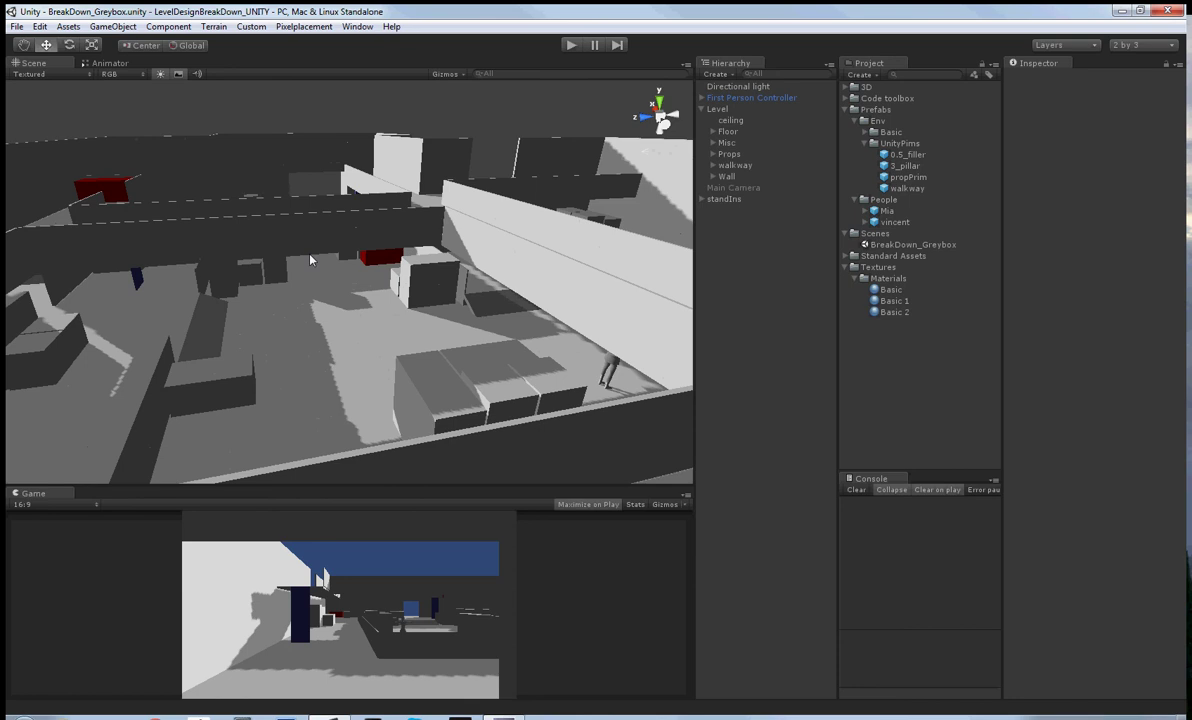
right_click_drag(310, 260, 366, 266)
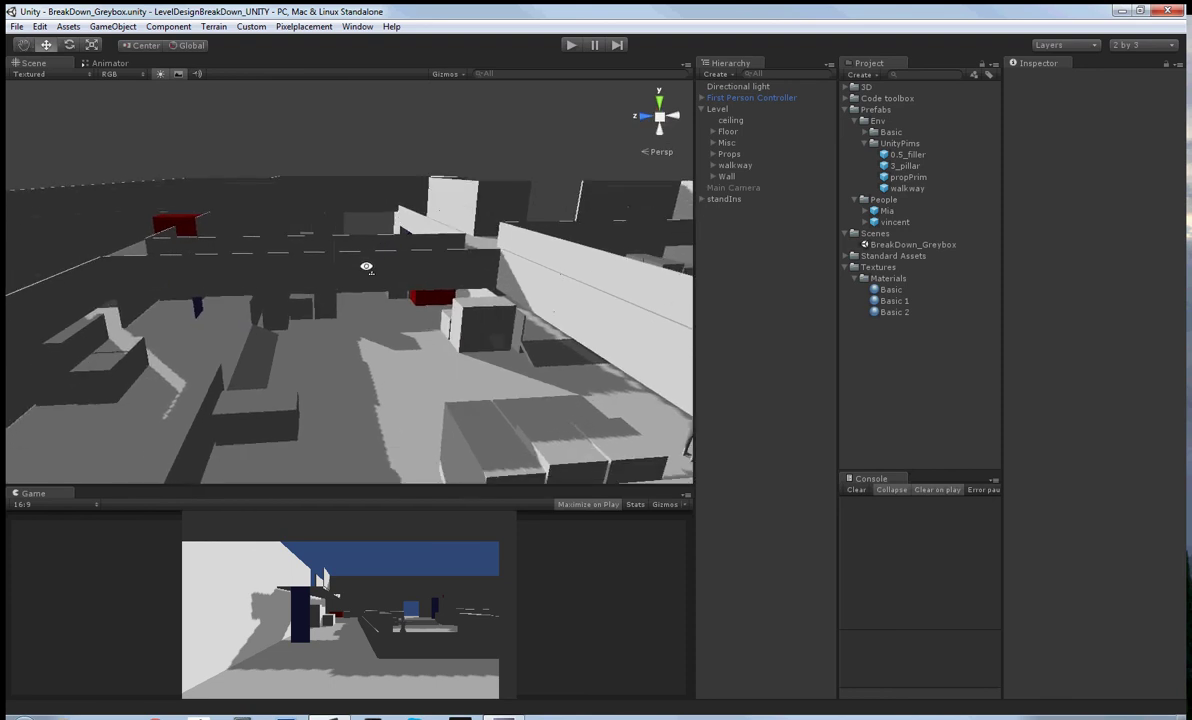